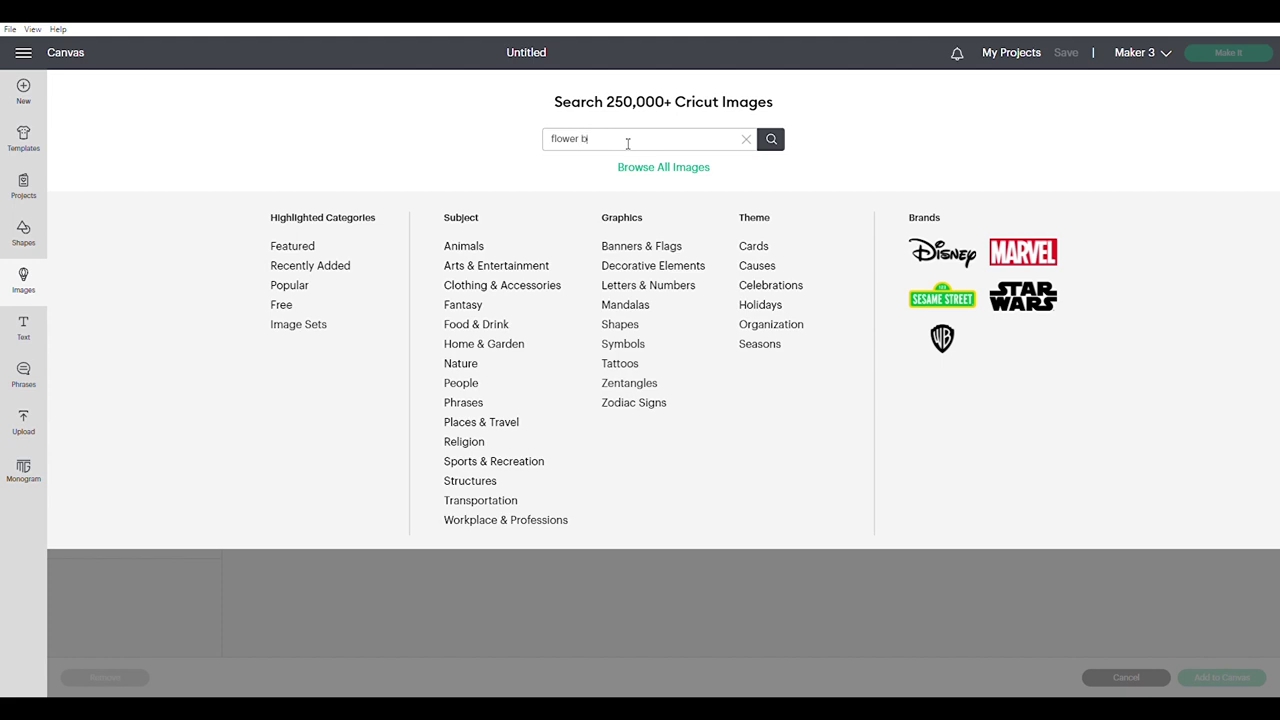
Search the image library for "flower border" and filter the results to vinyl material
key("Return")
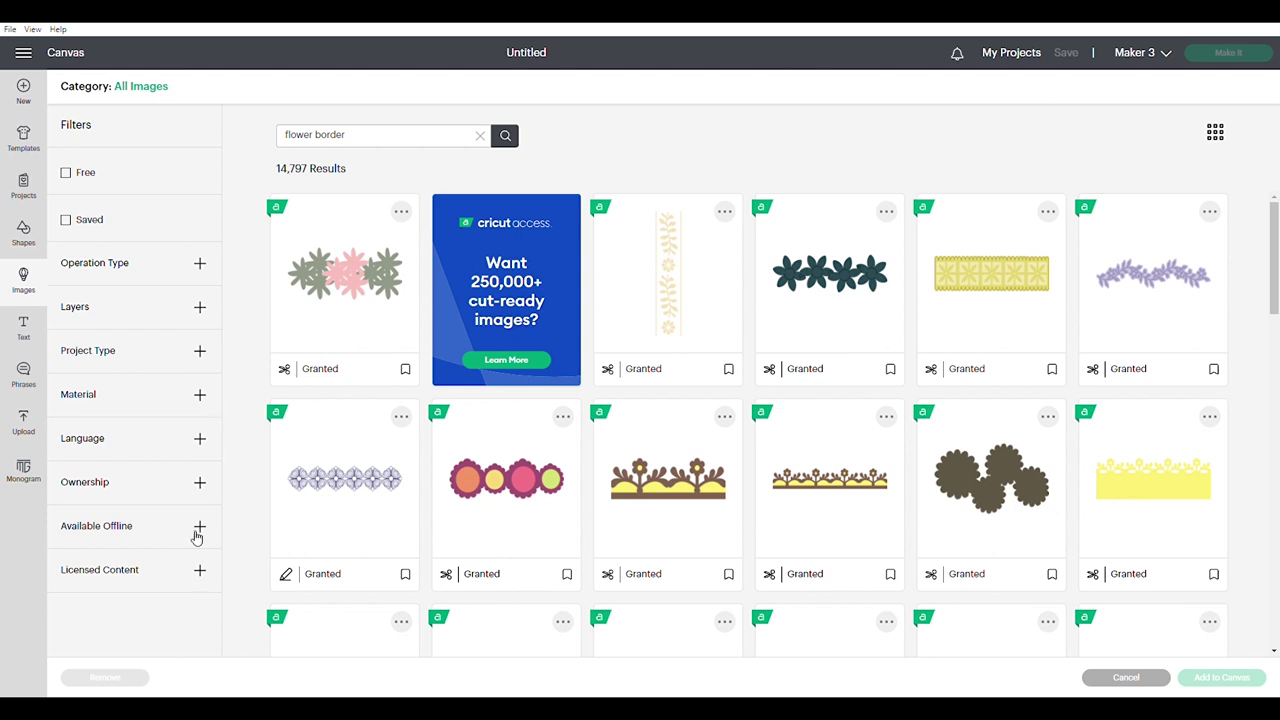
left_click(200, 396)
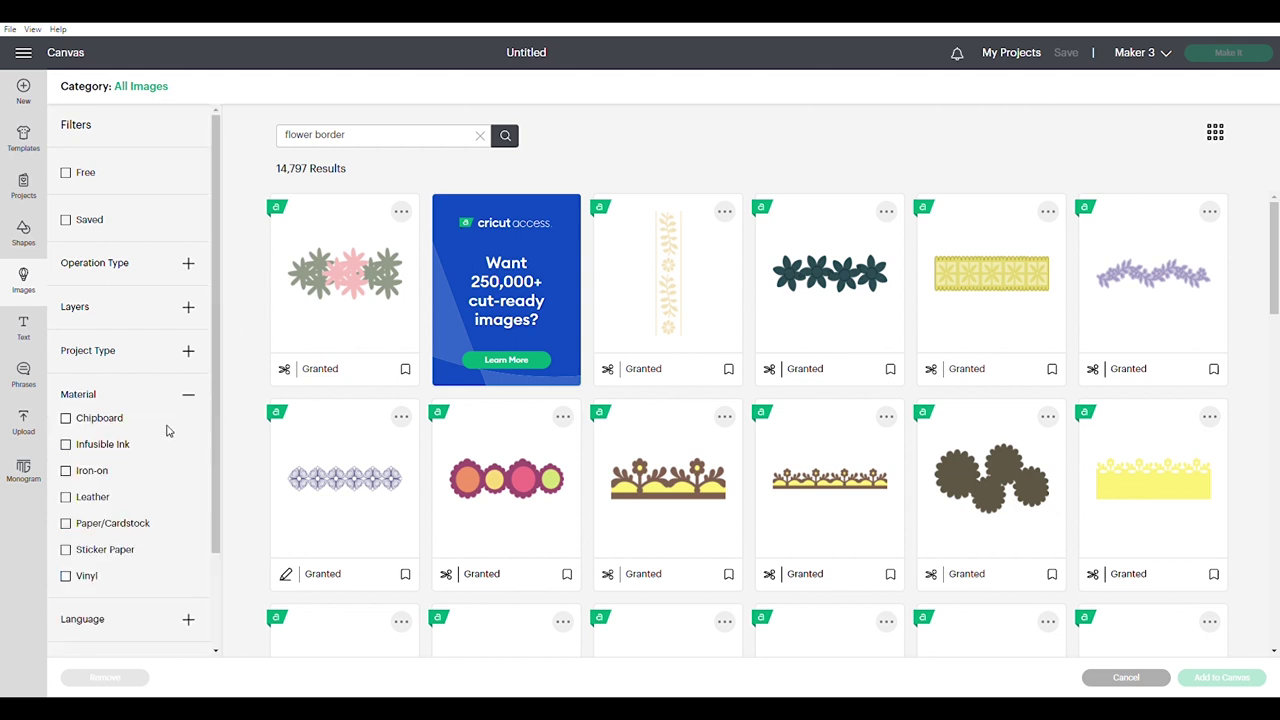
left_click(66, 578)
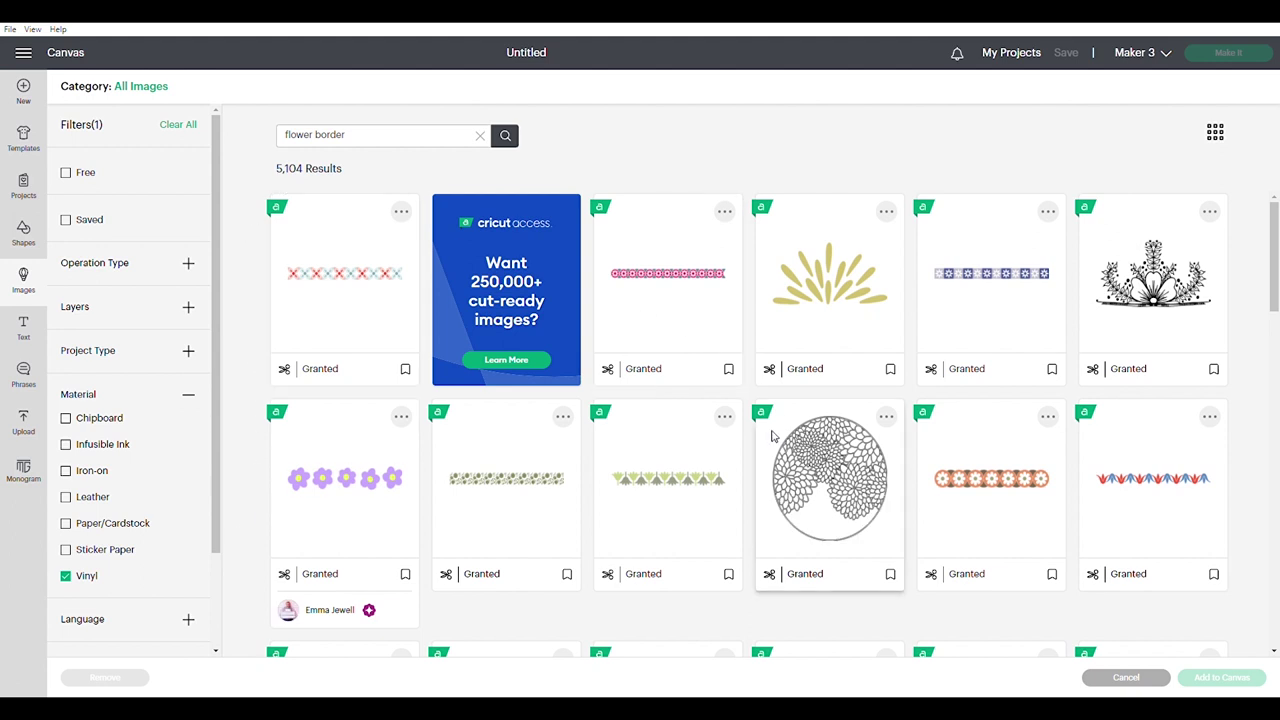
Find the sunflower border image with two brown horizontal bars among the results and add it to the canvas
scroll(771, 434, "down", 2)
scroll(771, 436, "down", 2)
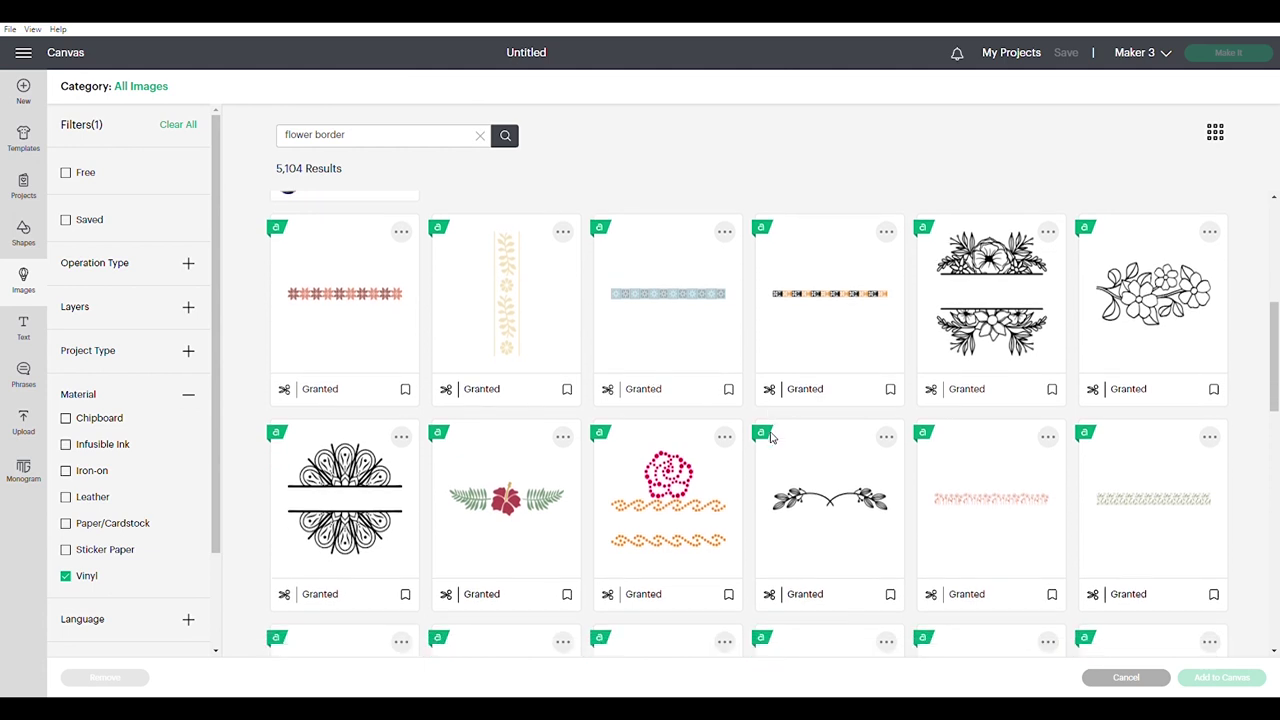
scroll(771, 436, "down", 3)
scroll(771, 437, "down", 2)
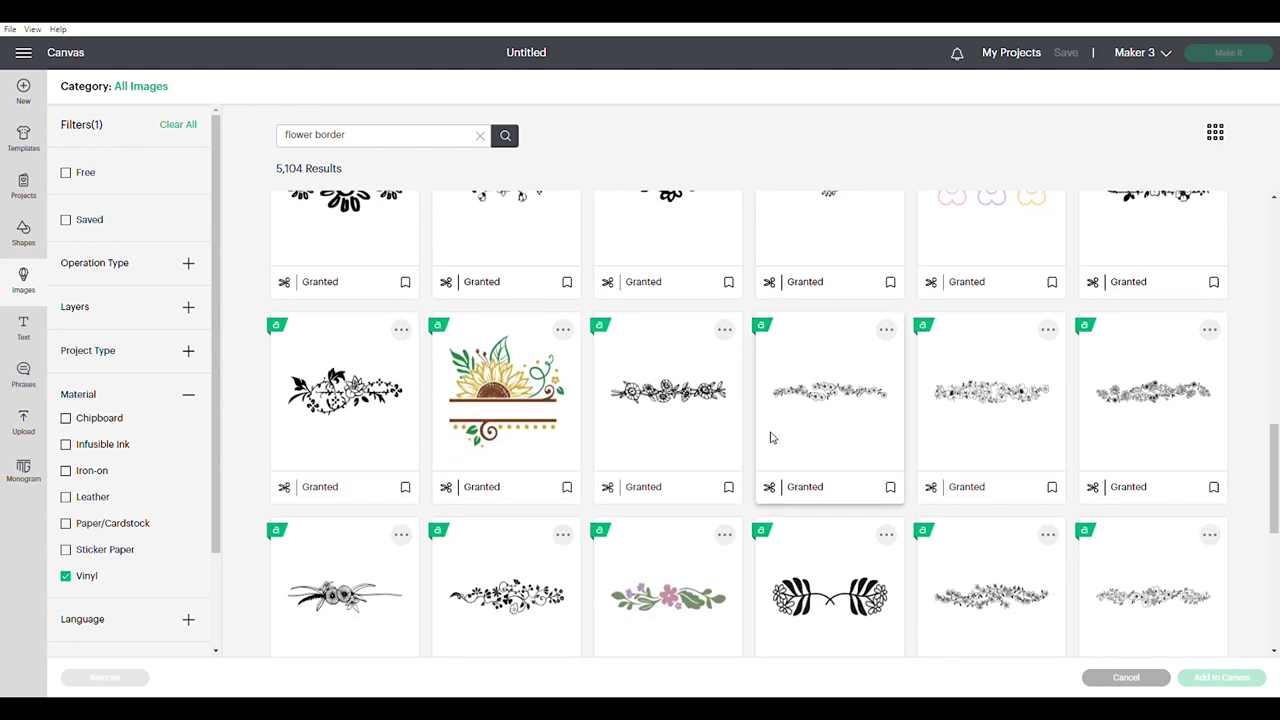
left_click(498, 398)
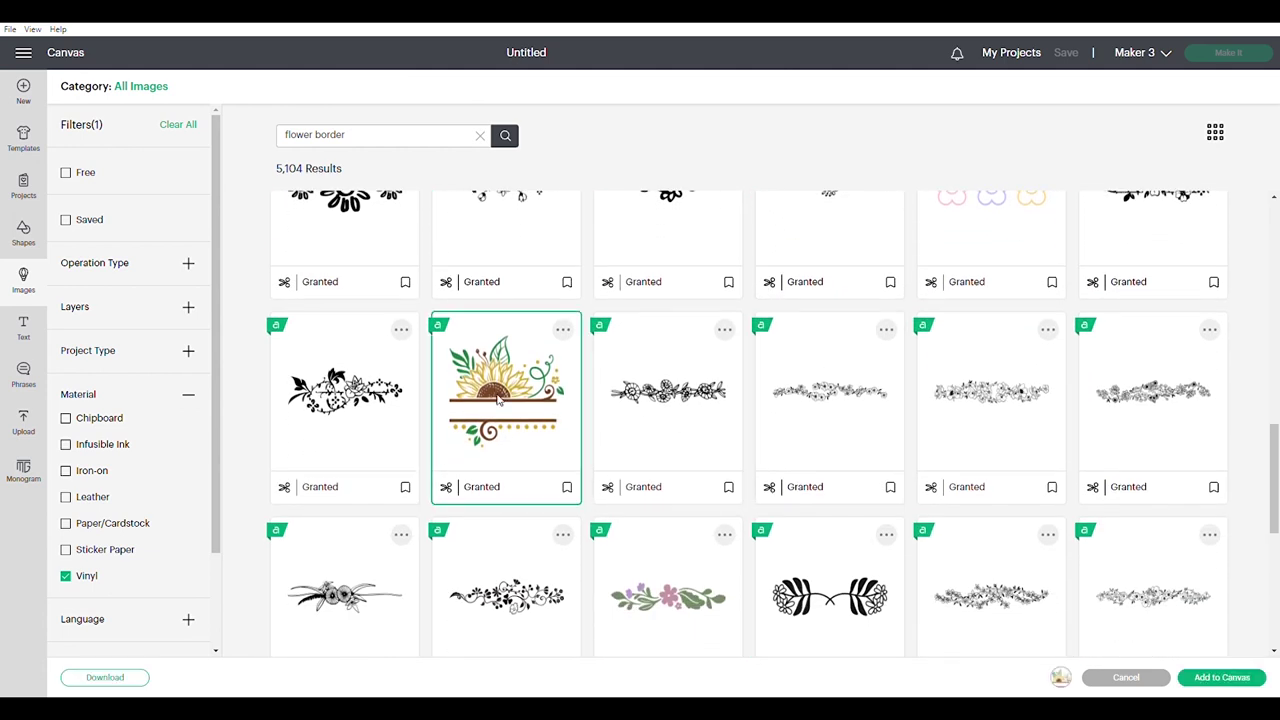
left_click(1222, 678)
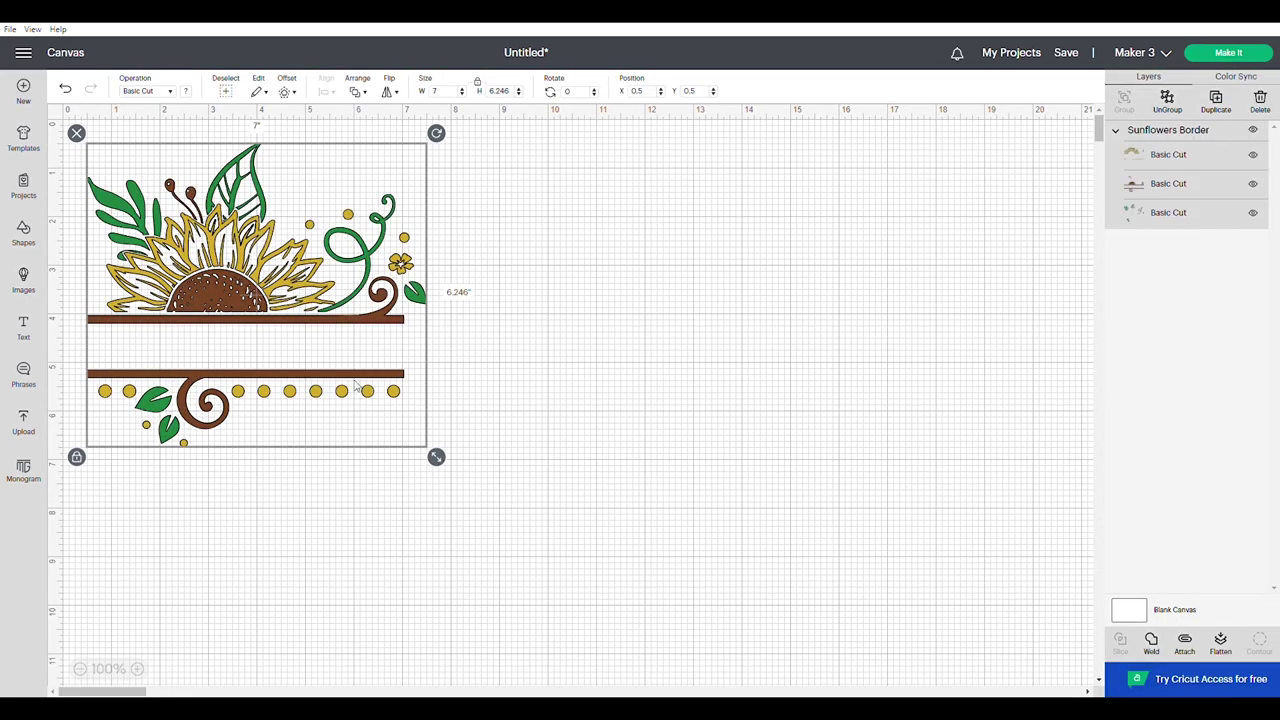
Move the sunflower border to the middle of the canvas and recolour all its layers black
left_click_drag(235, 313, 609, 411)
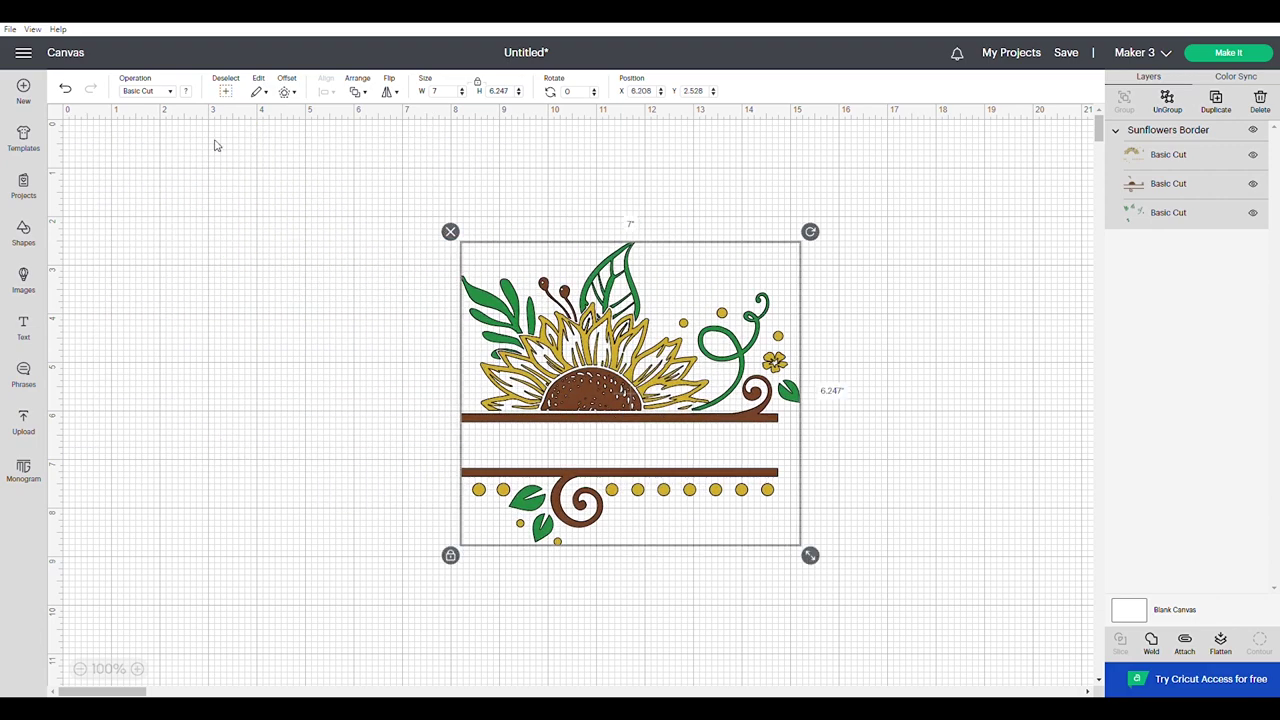
left_click(186, 92)
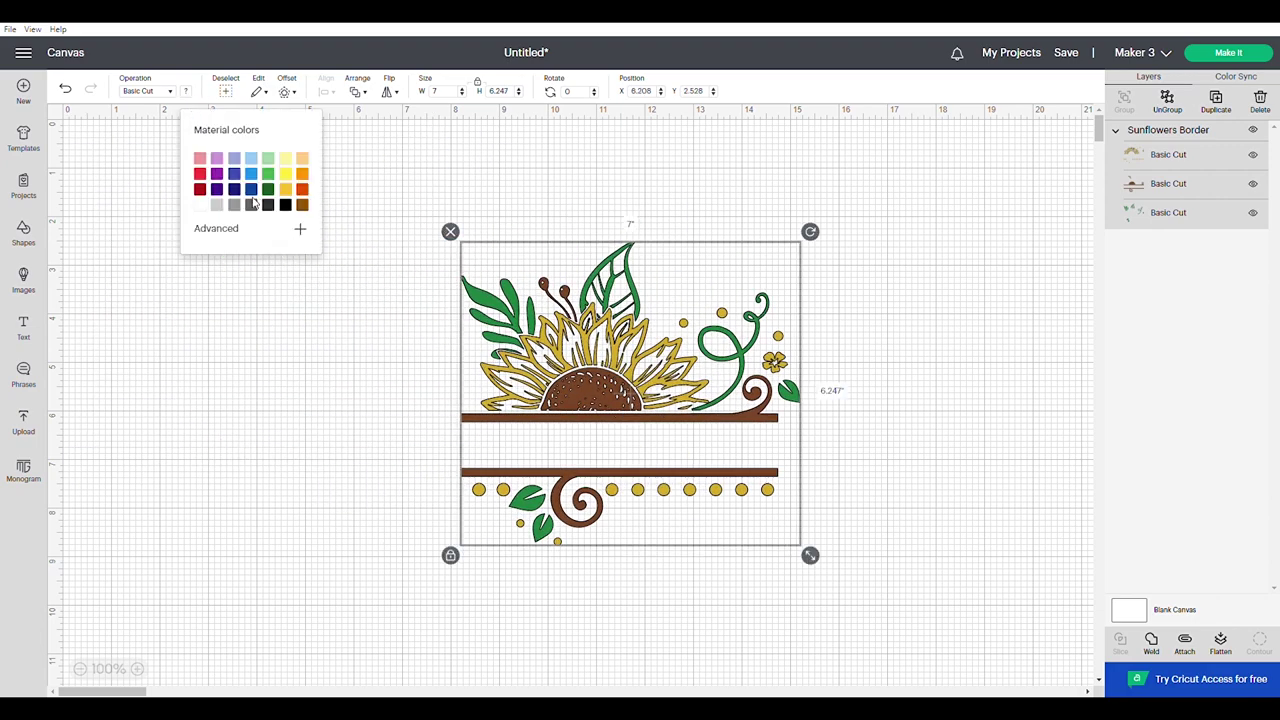
left_click(285, 205)
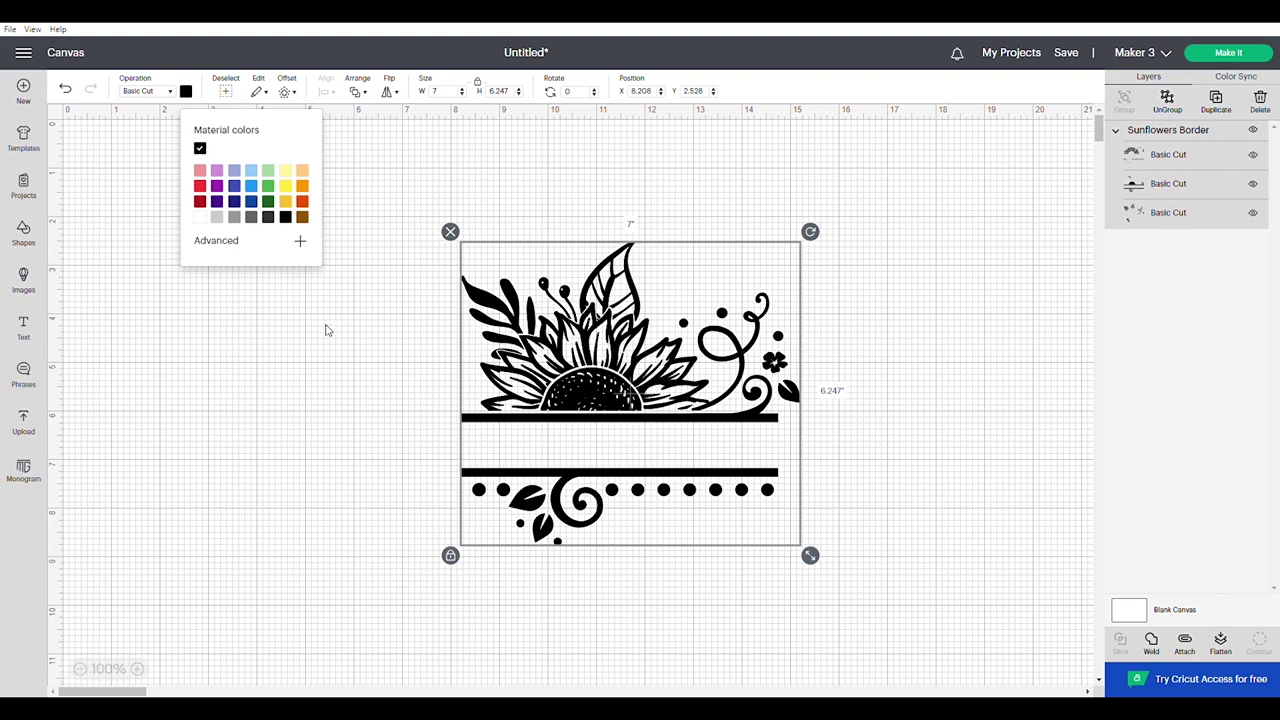
Ungroup the sunflower border and hide the contour of the small leaf at the far right above the upper bar
left_click(1167, 100)
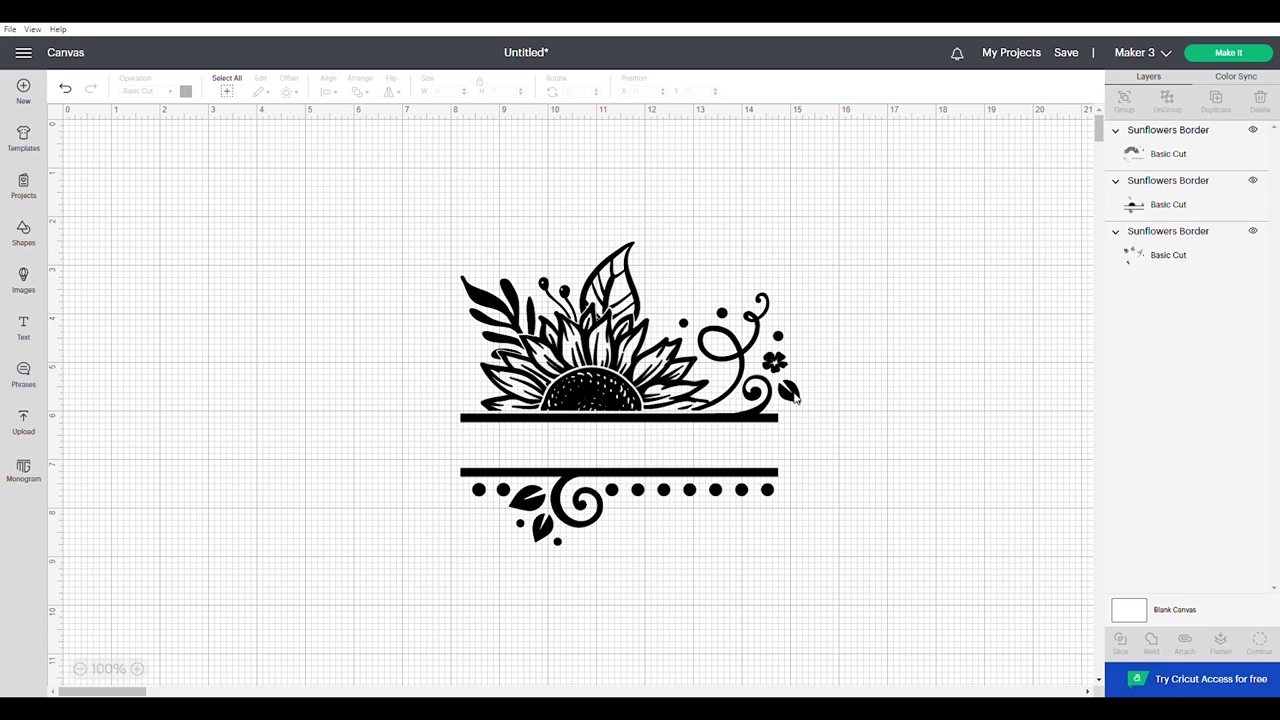
left_click(795, 398)
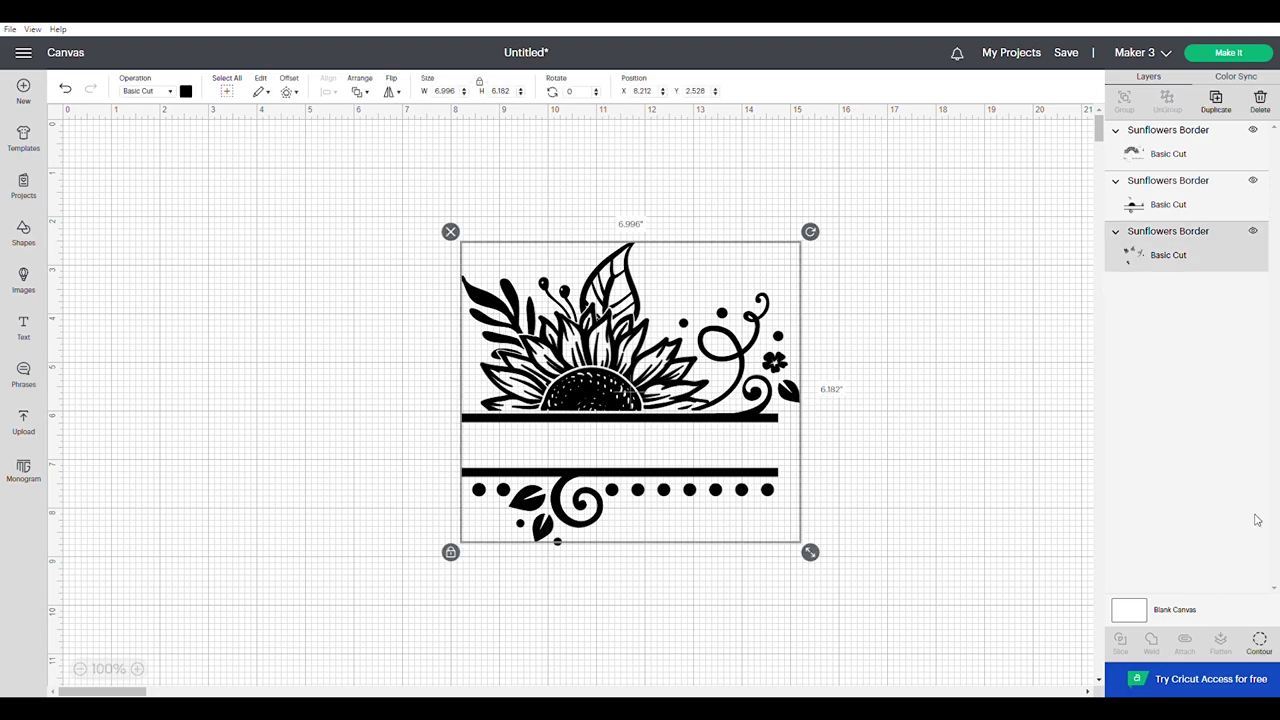
left_click(1260, 643)
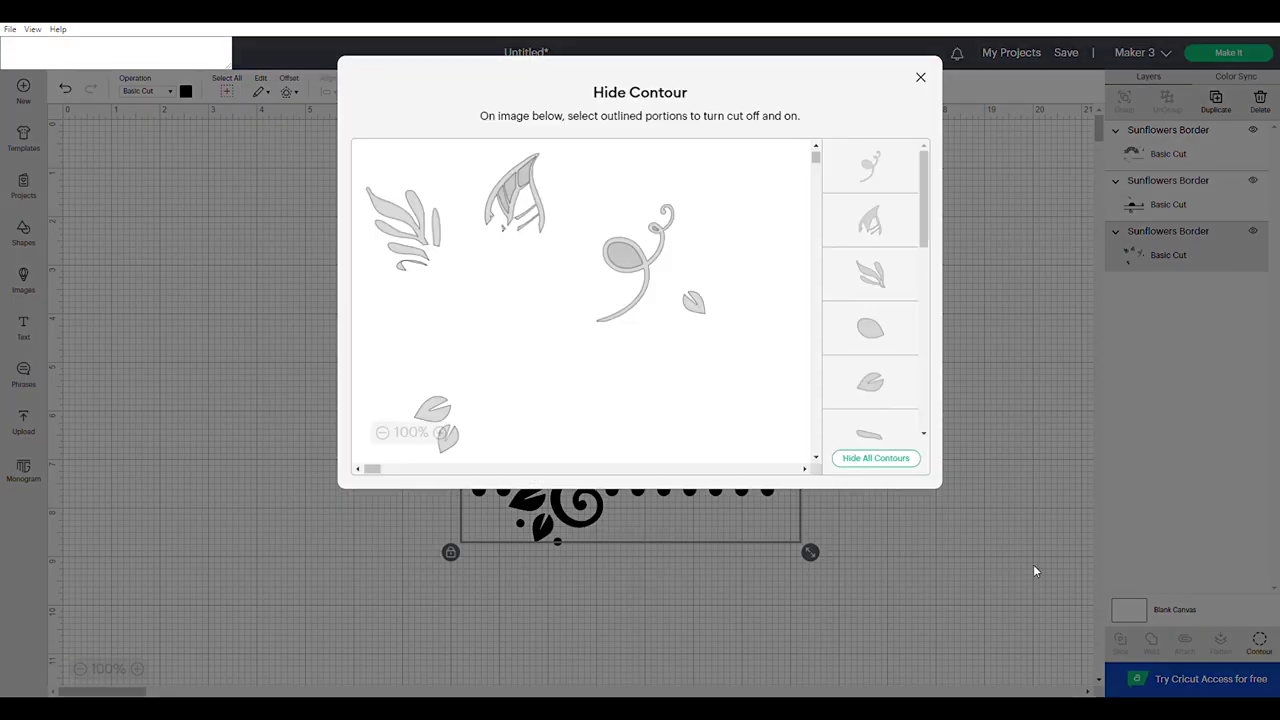
left_click(702, 306)
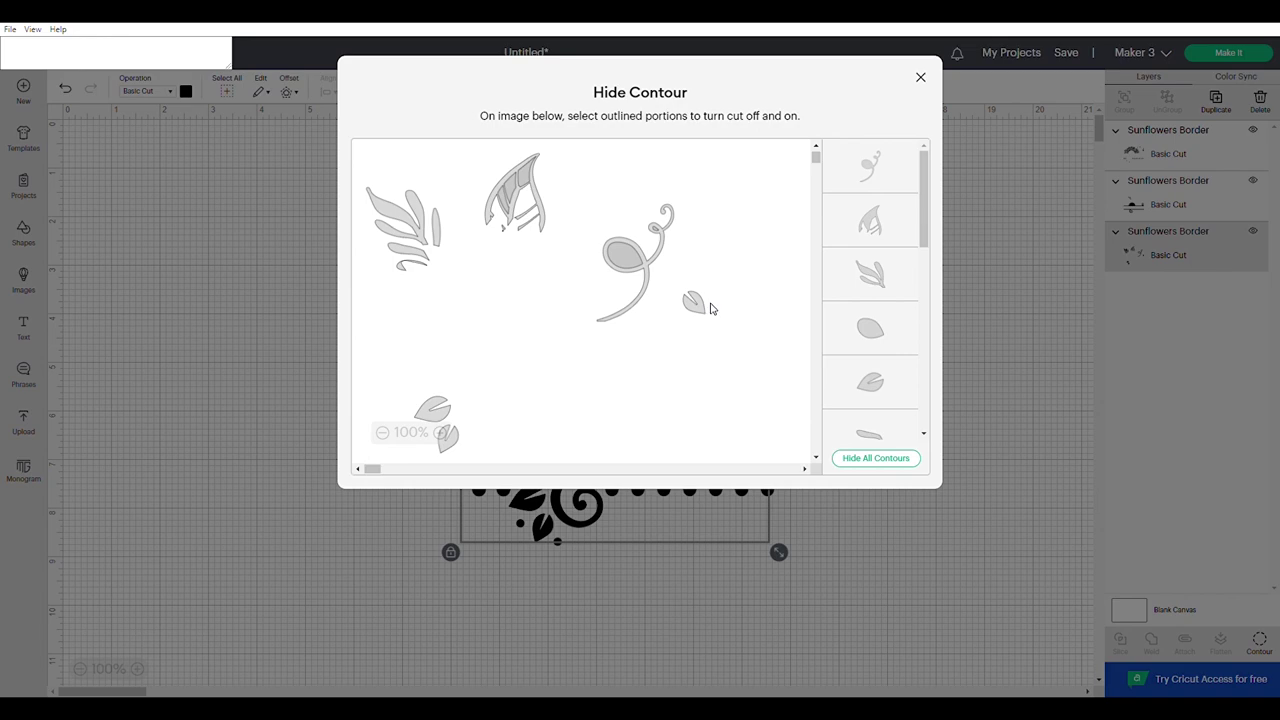
left_click(921, 77)
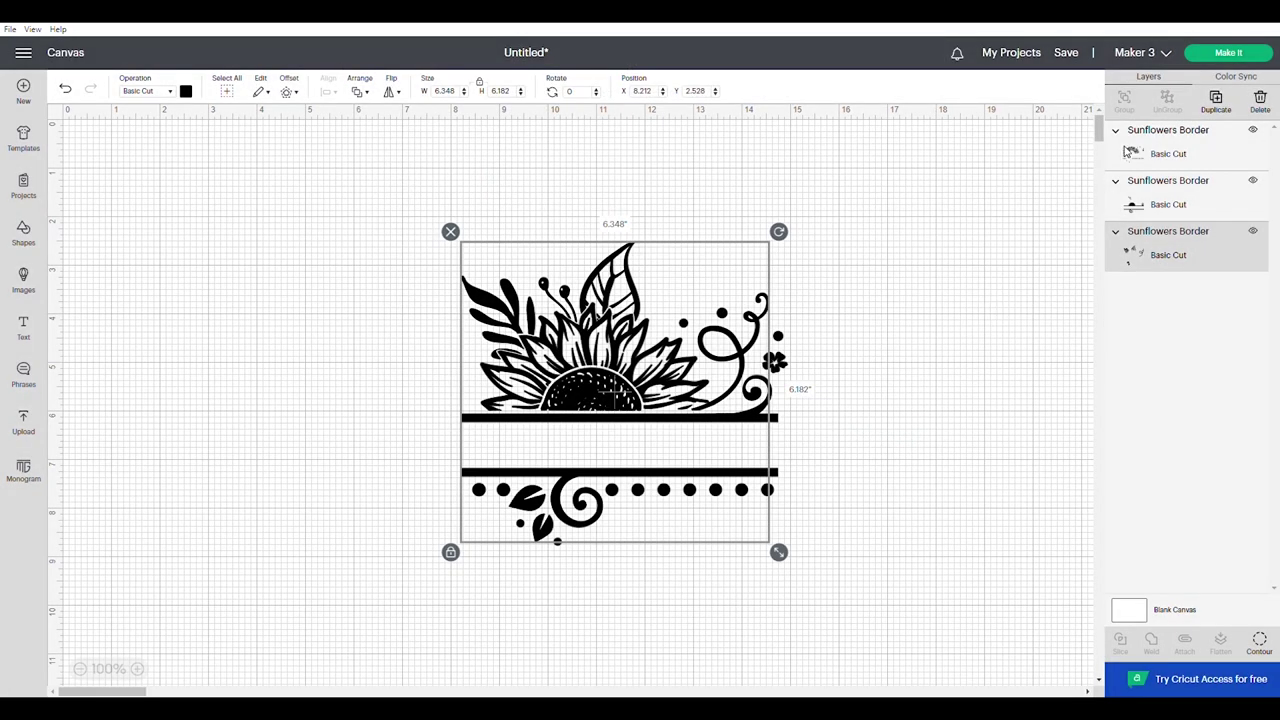
Select all three sunflower border layers and group them
left_click(250, 249)
left_click_drag(288, 228, 880, 548)
left_click(1128, 102)
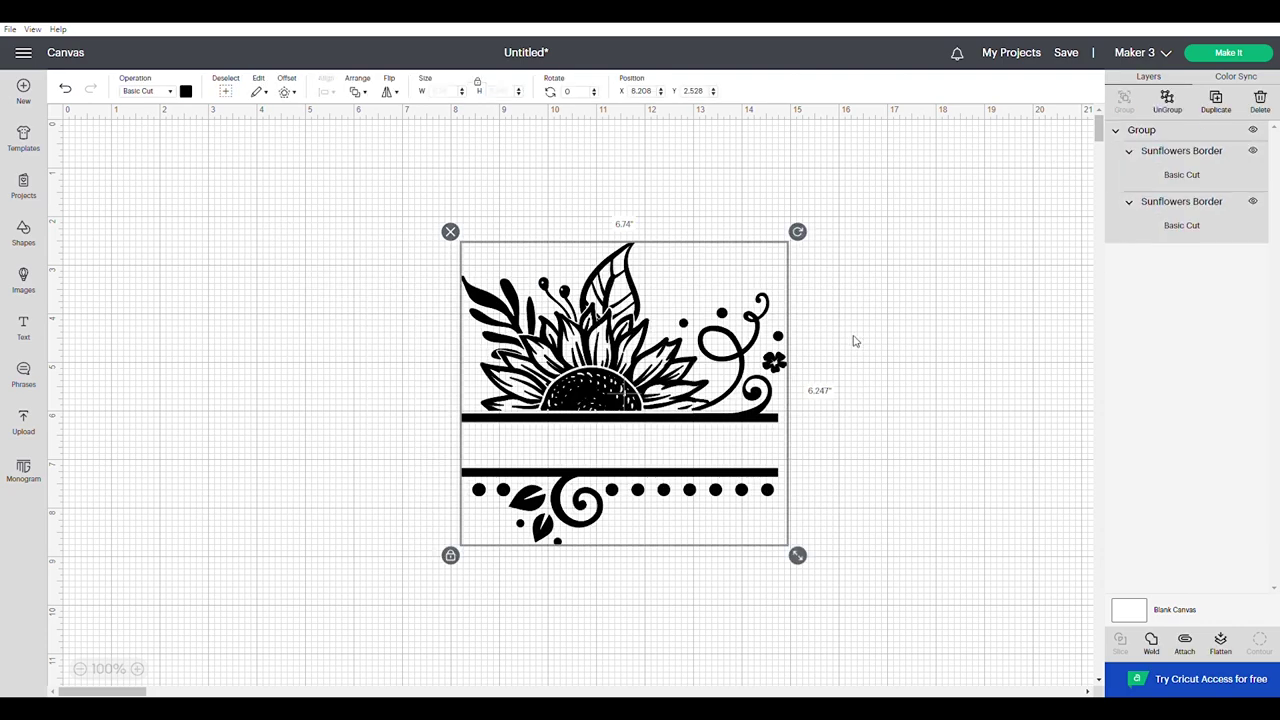
Enlarge the grouped sunflower border to about 9.14" wide by 8.47" high and reposition it near the canvas centre
left_click_drag(663, 391, 594, 367)
left_click_drag(730, 530, 834, 597)
left_click_drag(645, 500, 608, 431)
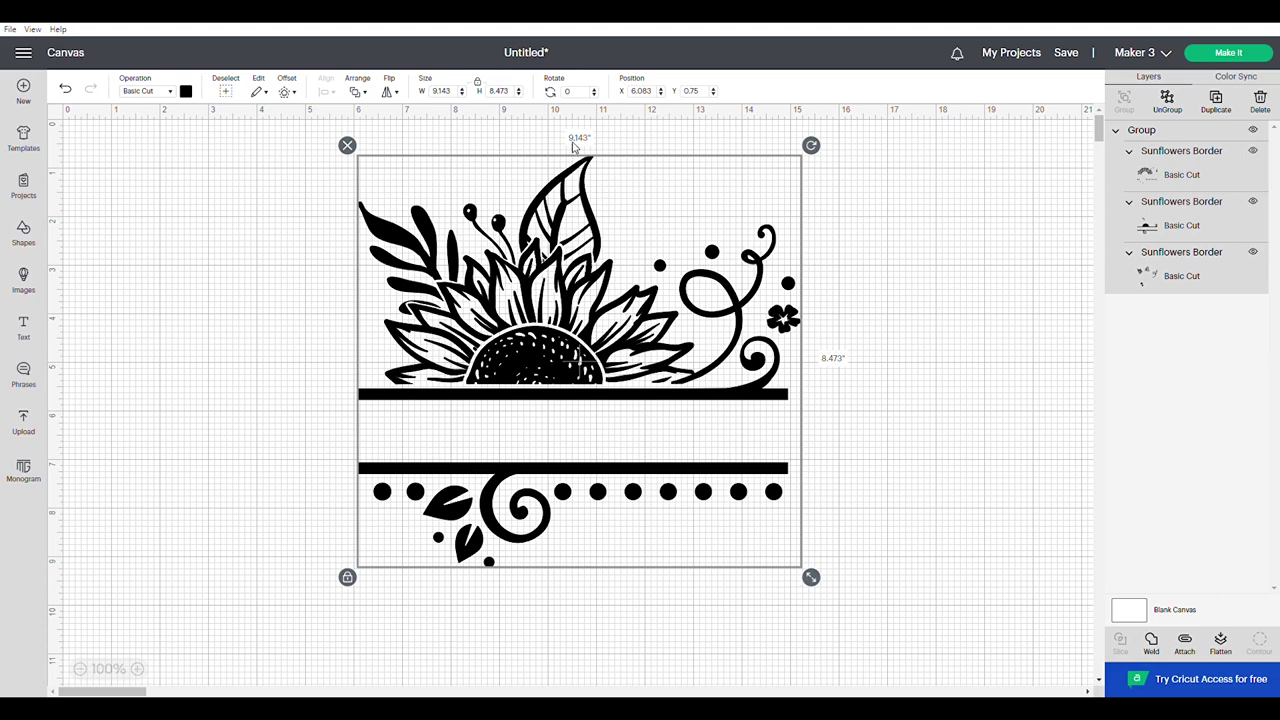
Stretch the sunflower border without locked proportions to about 9.06" by 9.07", relock it, and move it toward the right of the canvas
left_click(347, 577)
left_click_drag(811, 580, 802, 613)
left_click(344, 609)
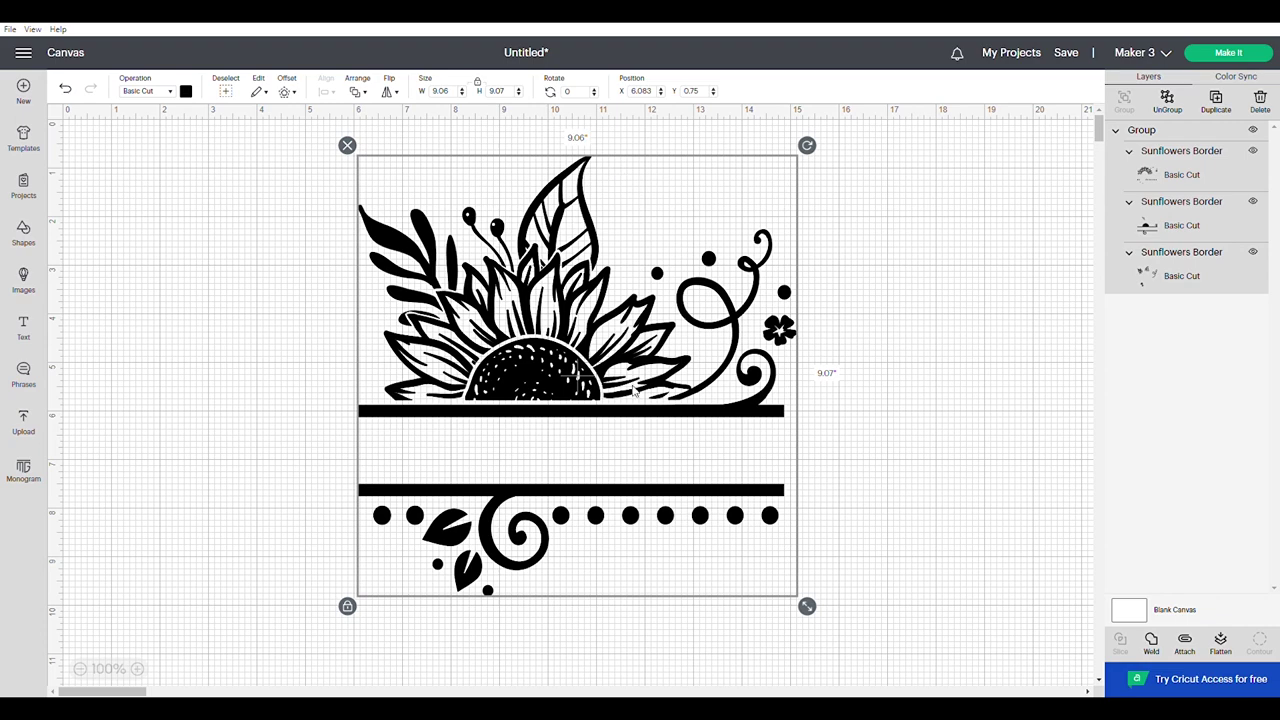
left_click_drag(573, 373, 762, 361)
Add the text "WATER" to the canvas and set its font to Georgia
left_click(23, 328)
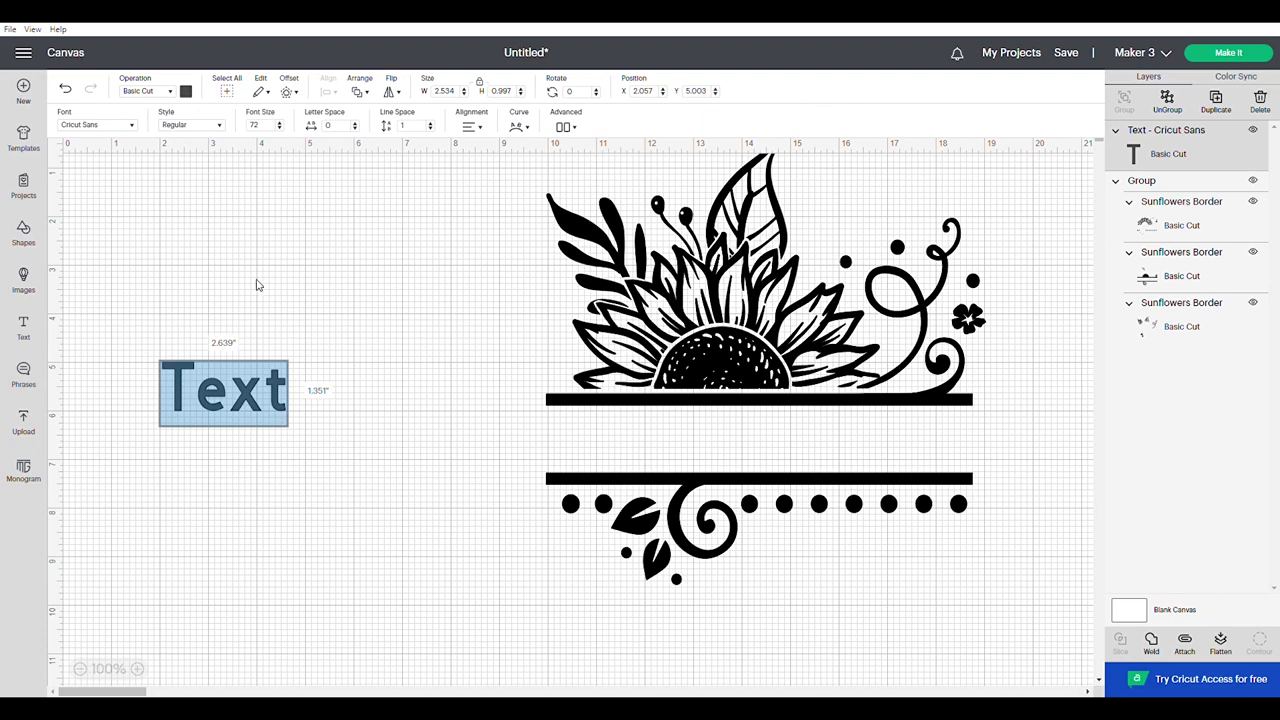
type("WA")
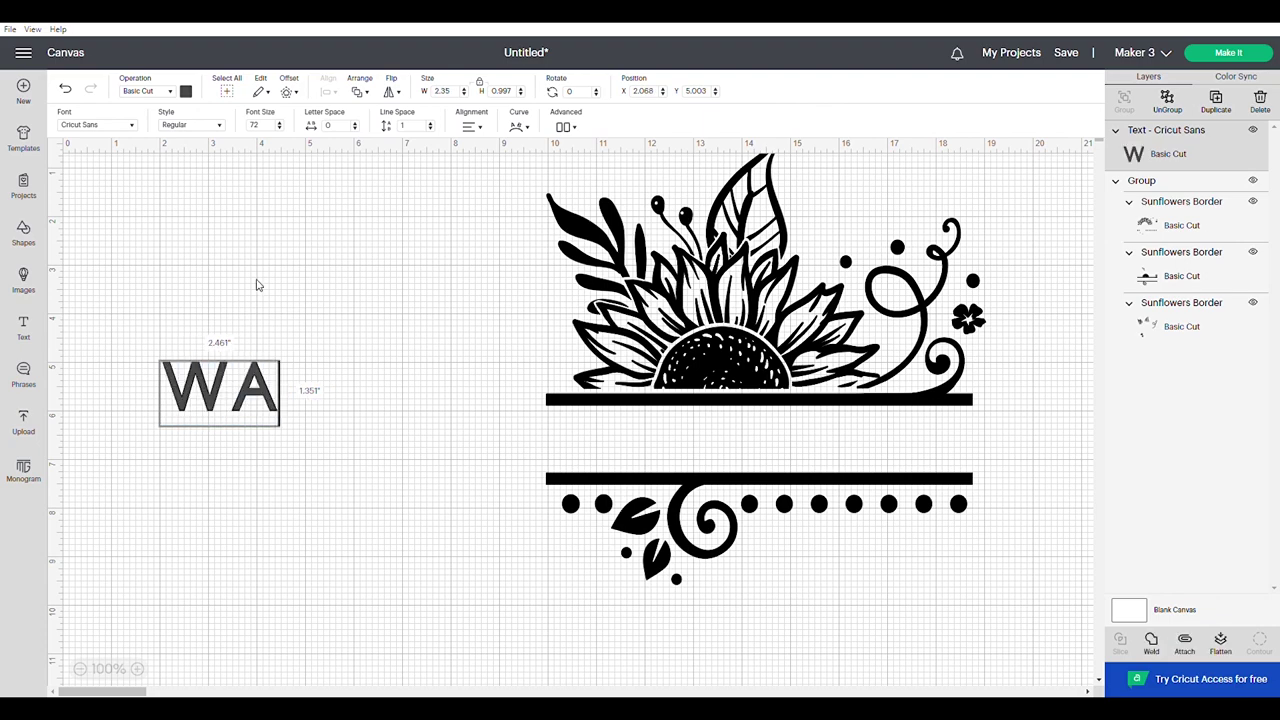
type("TER")
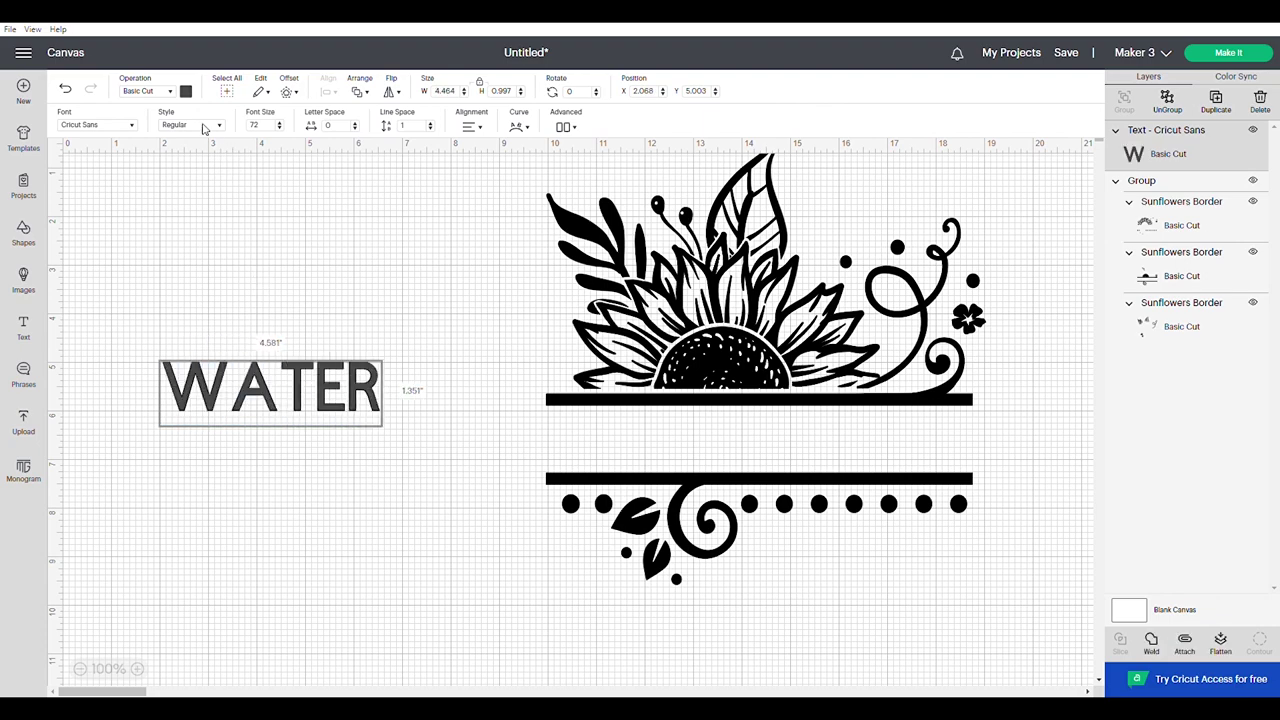
left_click(131, 130)
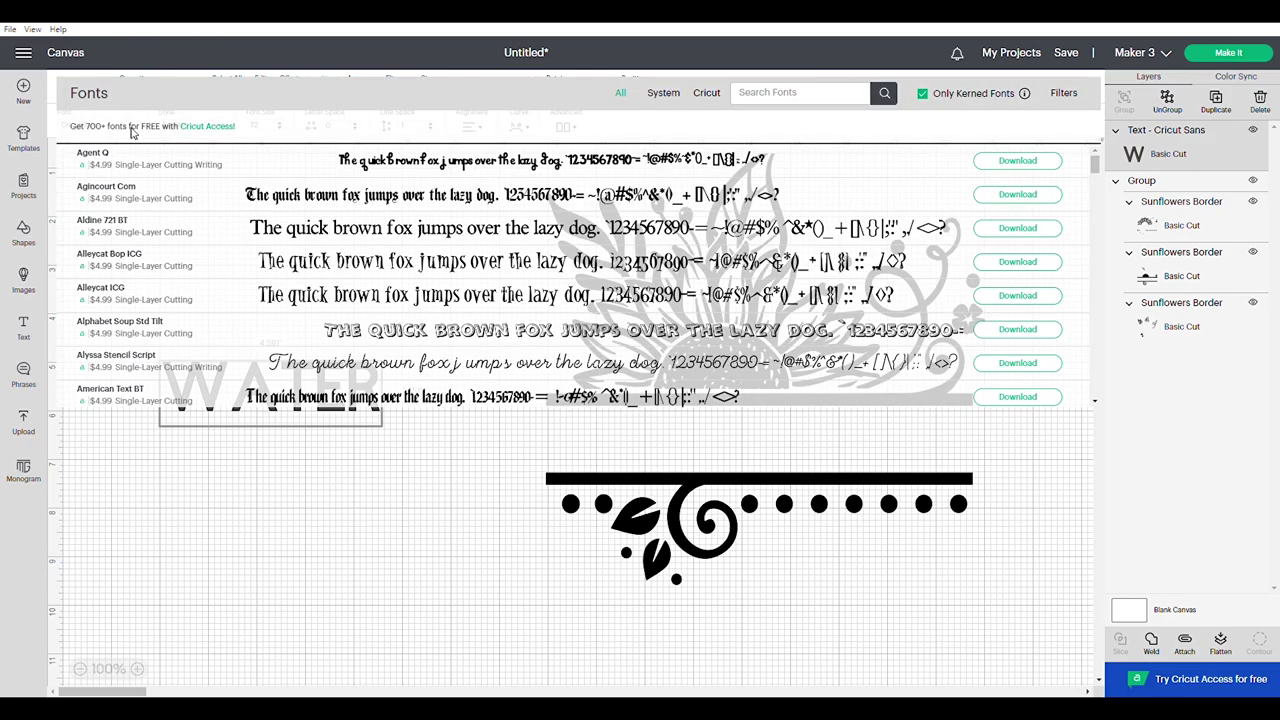
scroll(398, 290, "down", 5)
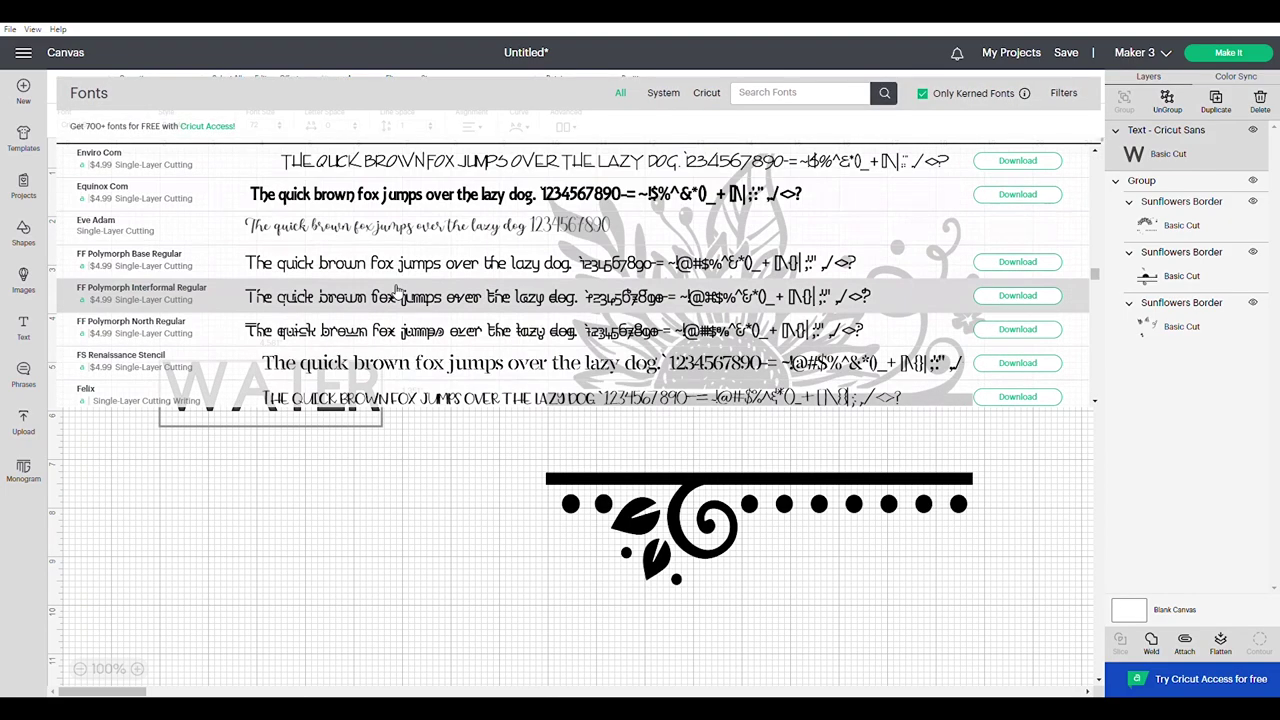
scroll(397, 289, "down", 6)
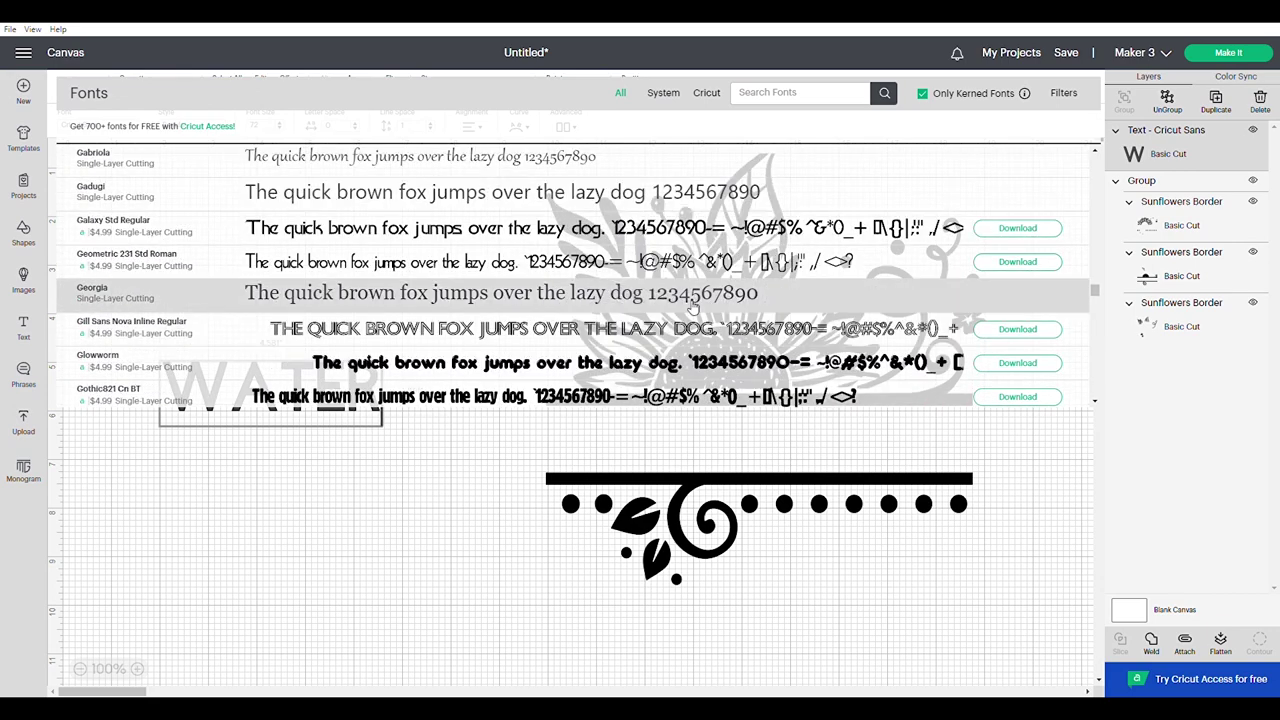
left_click(670, 300)
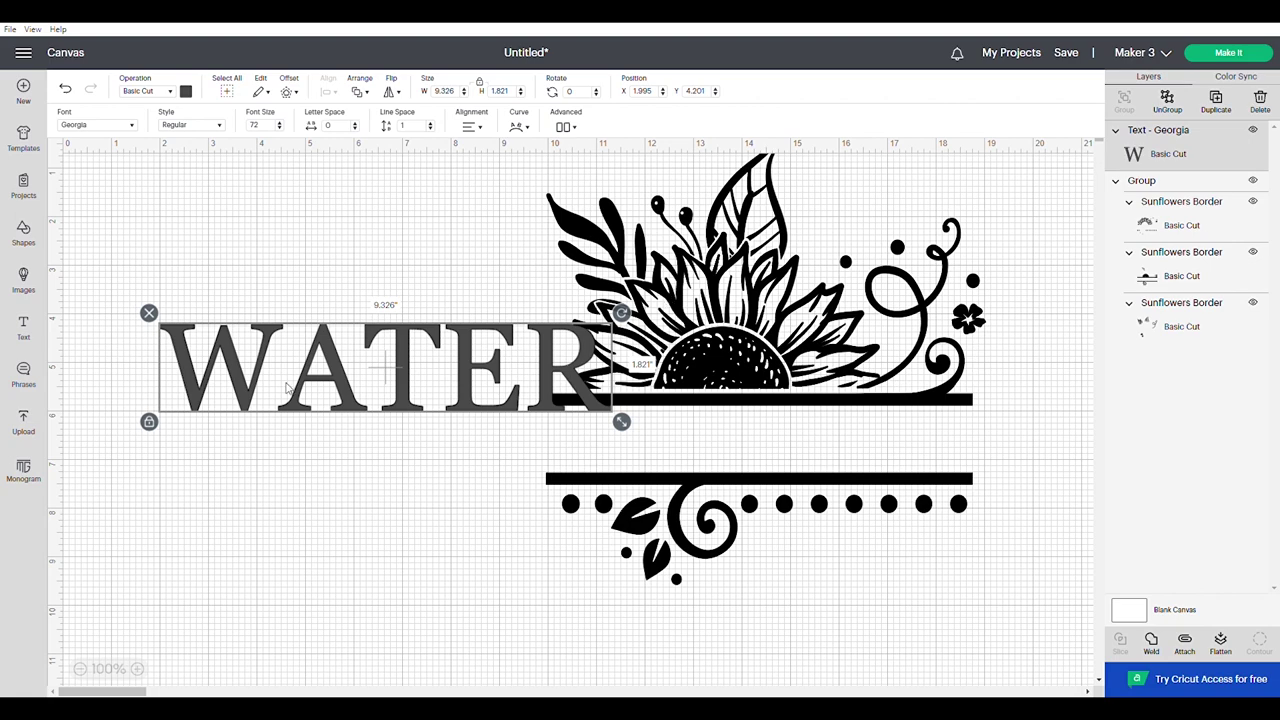
Shrink the WATER text to about 5.77" by 1.13" and place it between the sunflower border's two bars, toward their left end
left_click_drag(287, 388, 564, 455)
left_click_drag(899, 489, 769, 462)
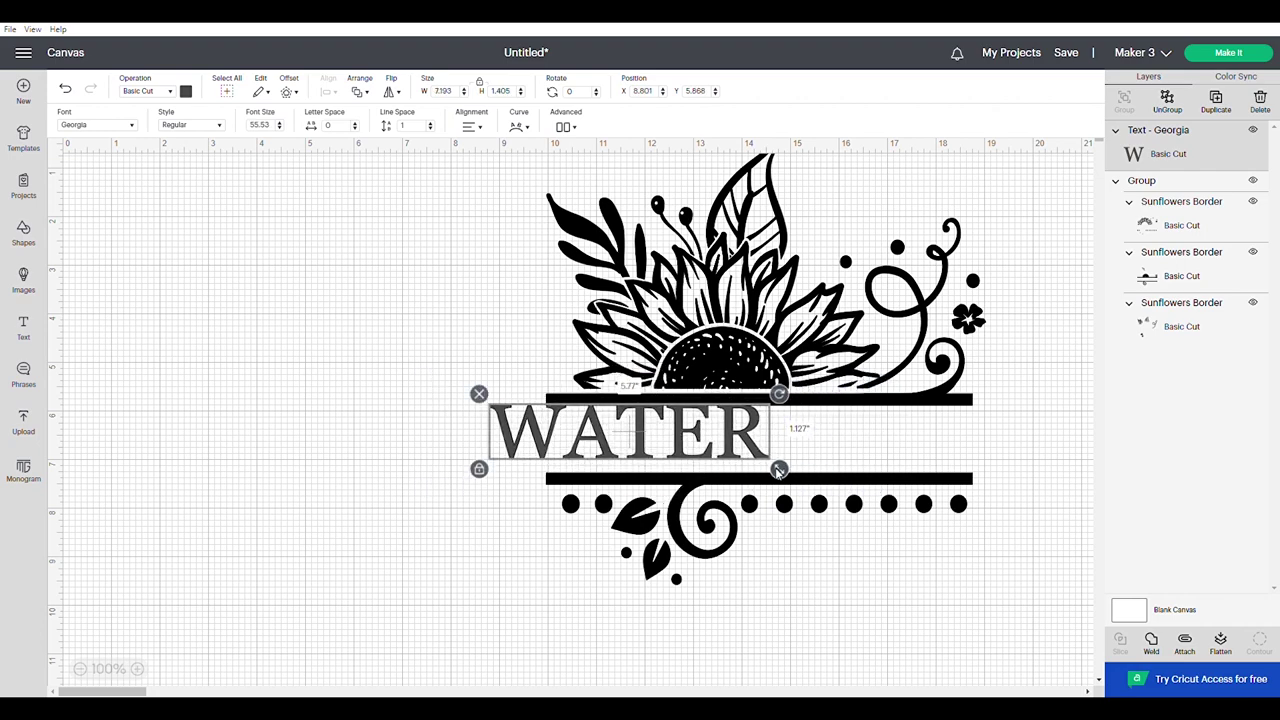
left_click_drag(636, 453, 704, 461)
Change the WATER text's material colour to black and deselect it
left_click(185, 91)
left_click(285, 217)
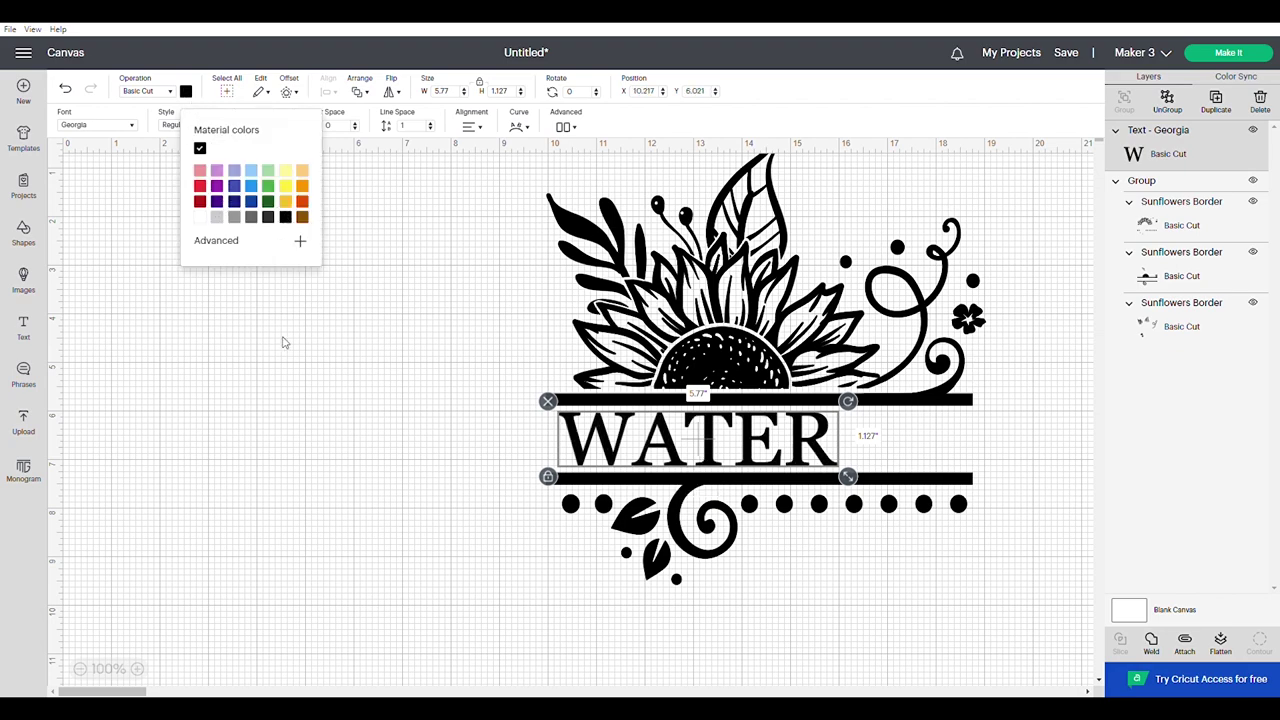
left_click(309, 402)
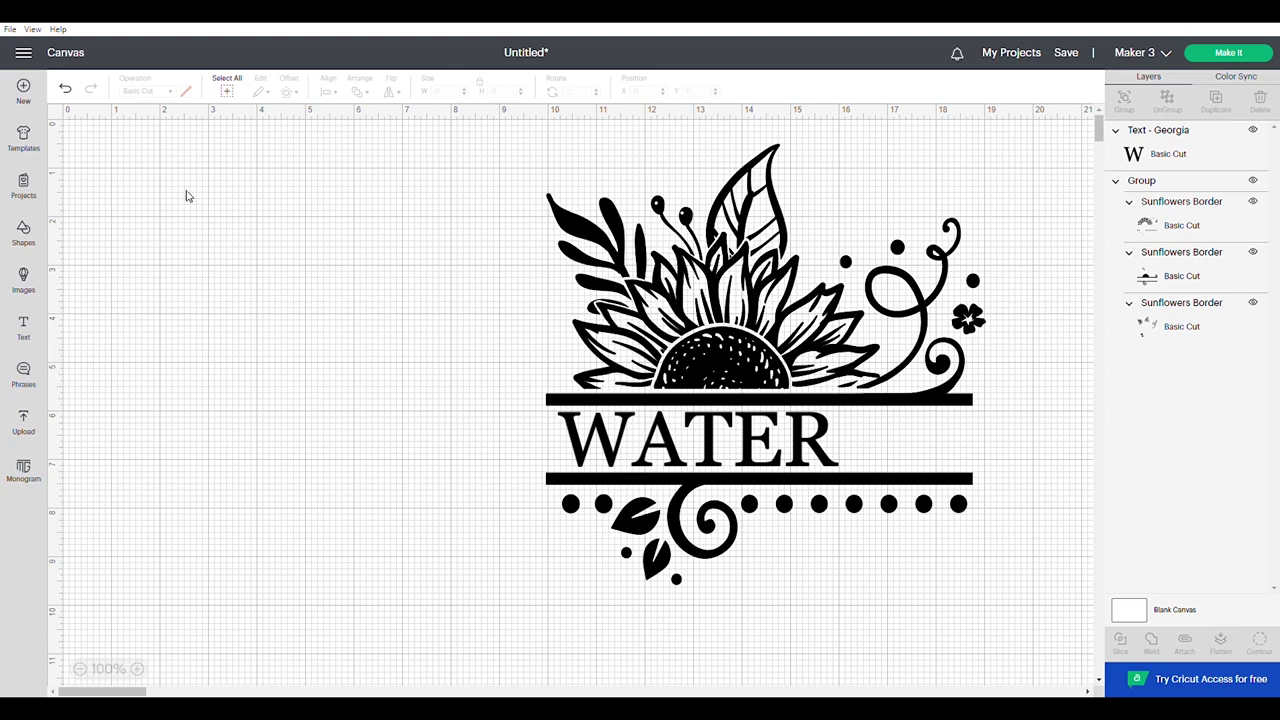
Search the image library for "watering can silhouette" with the vinyl filter kept on
left_click(23, 280)
left_click_drag(376, 140, 210, 130)
type("watering can si")
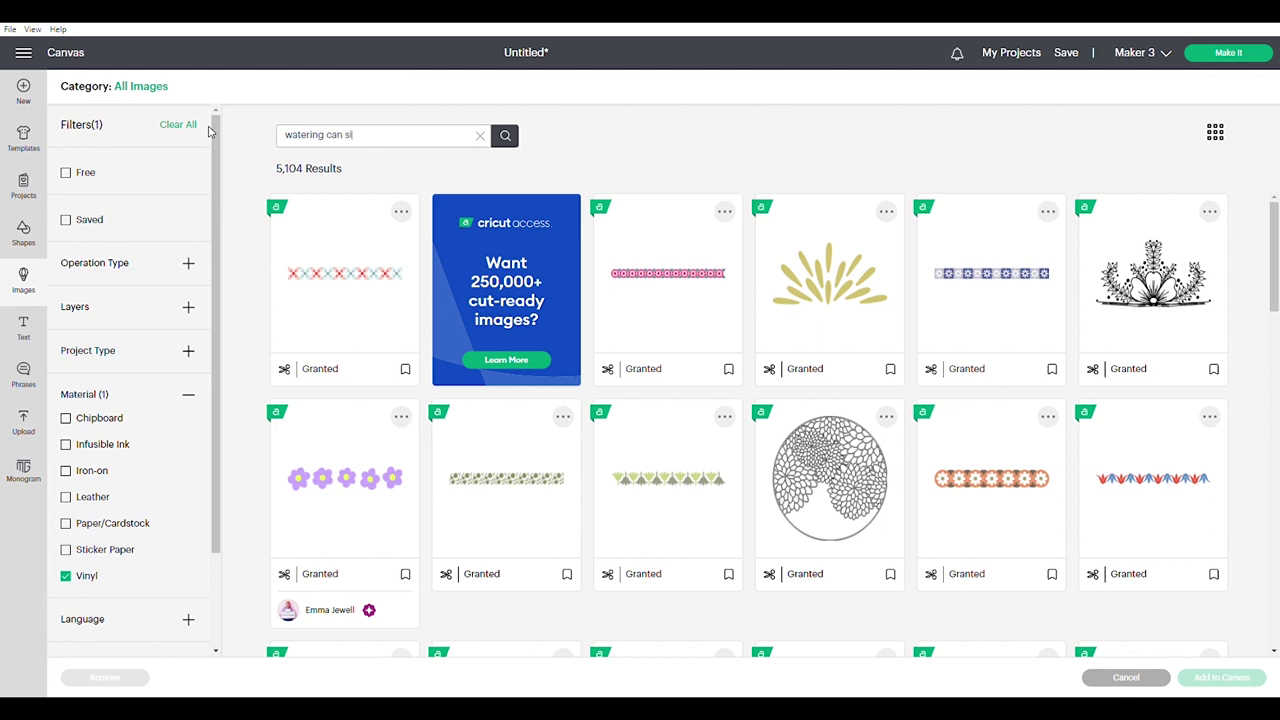
key("Left")
key("Left")
key("Left")
key("Left")
type("u")
key("Return")
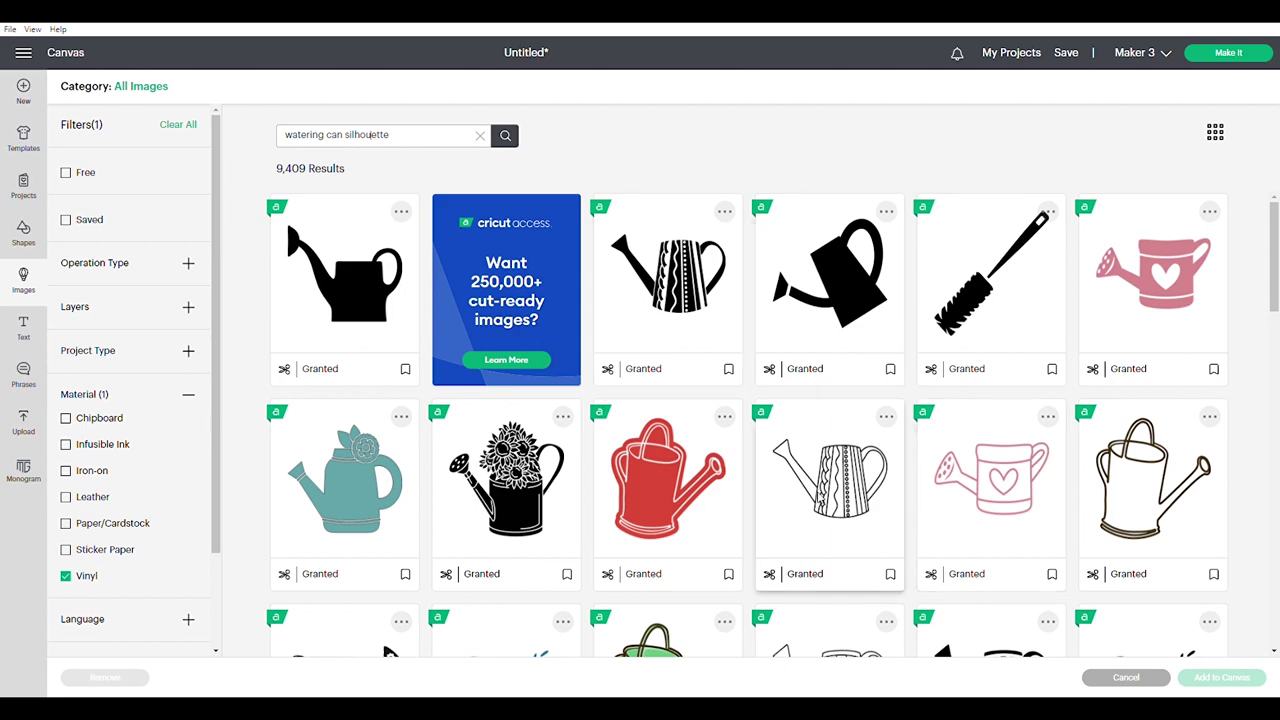
Add the black watering can image with yellow, pink and teal tulips from the search results to the canvas
scroll(805, 505, "down", 2)
scroll(789, 513, "down", 5)
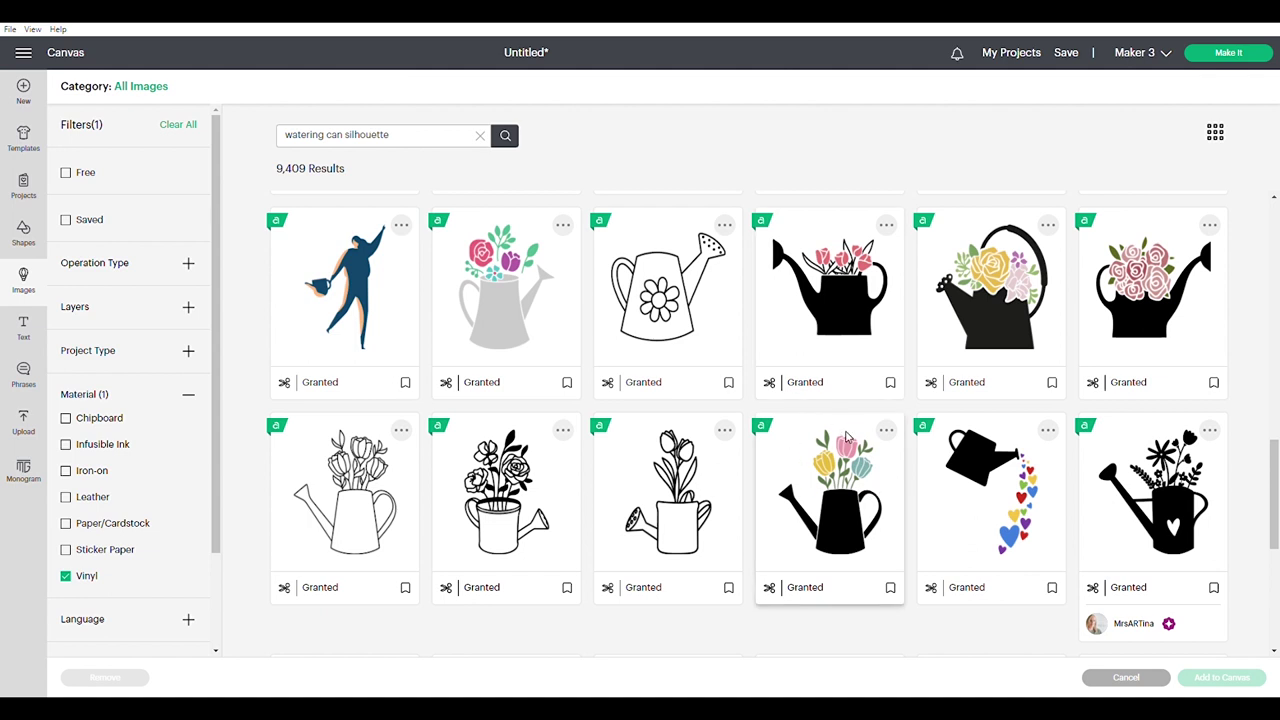
left_click(851, 532)
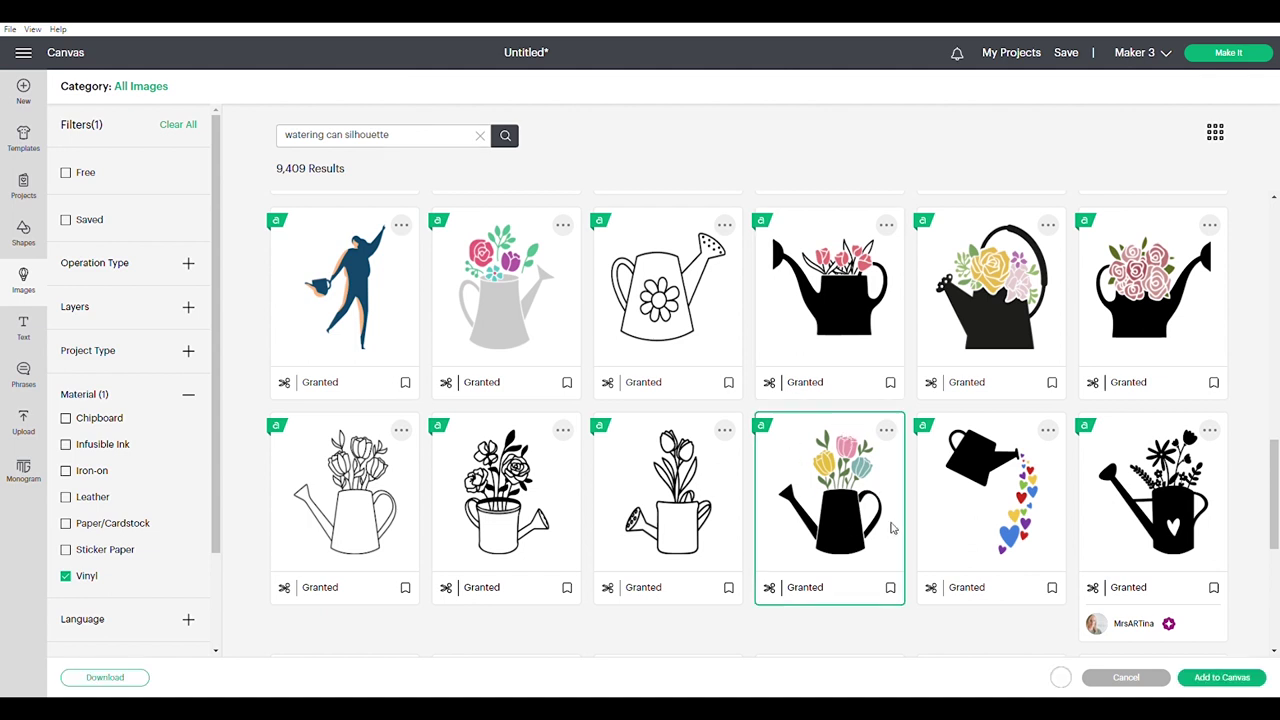
scroll(893, 528, "down", 4)
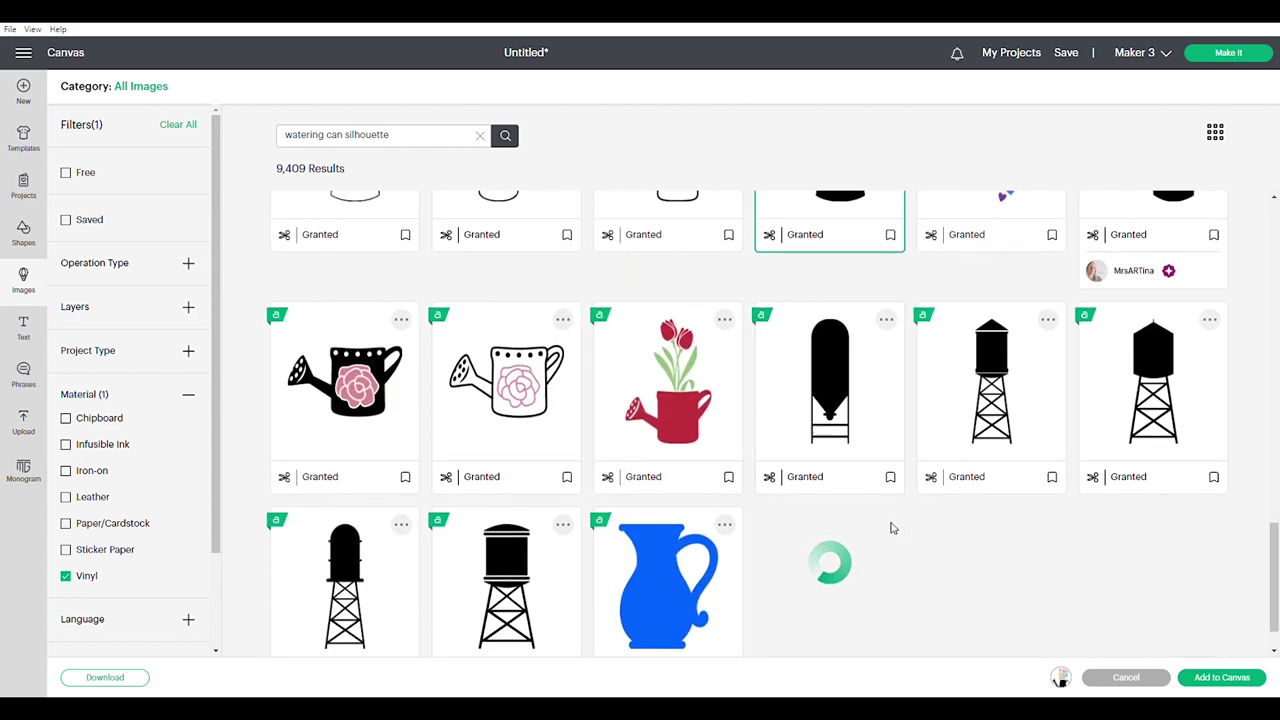
scroll(893, 528, "up", 4)
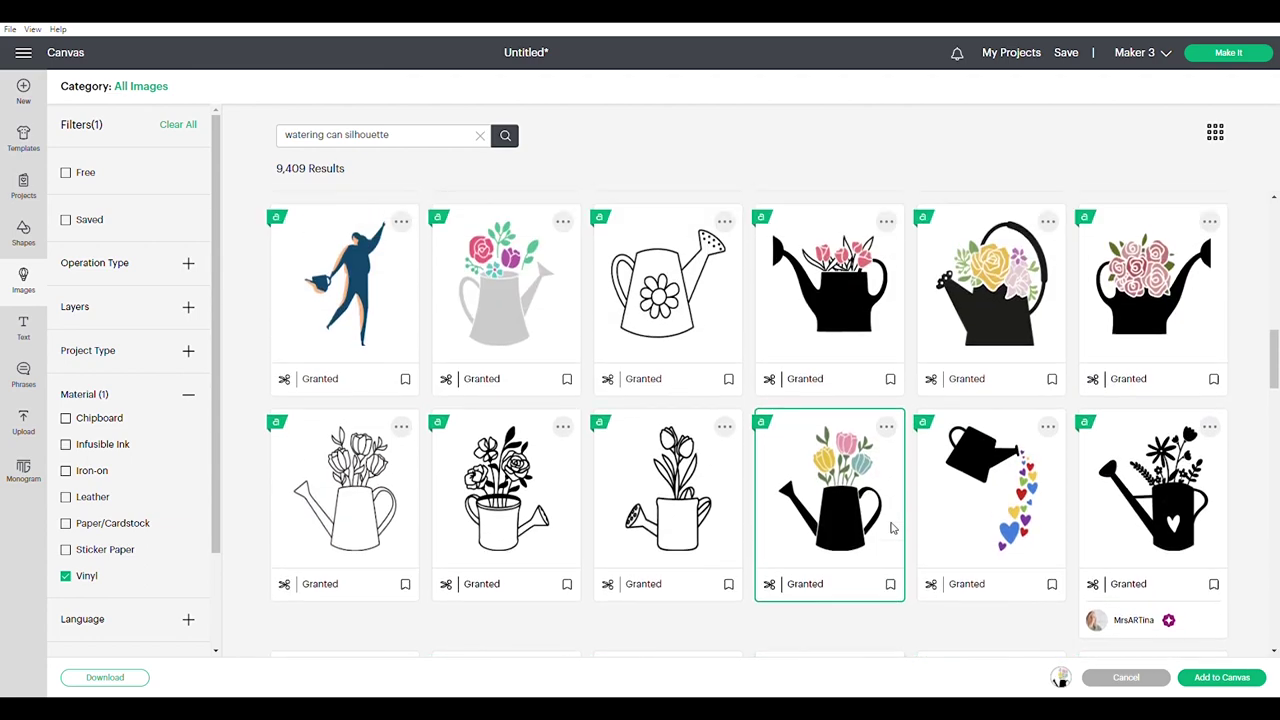
scroll(893, 528, "up", 10)
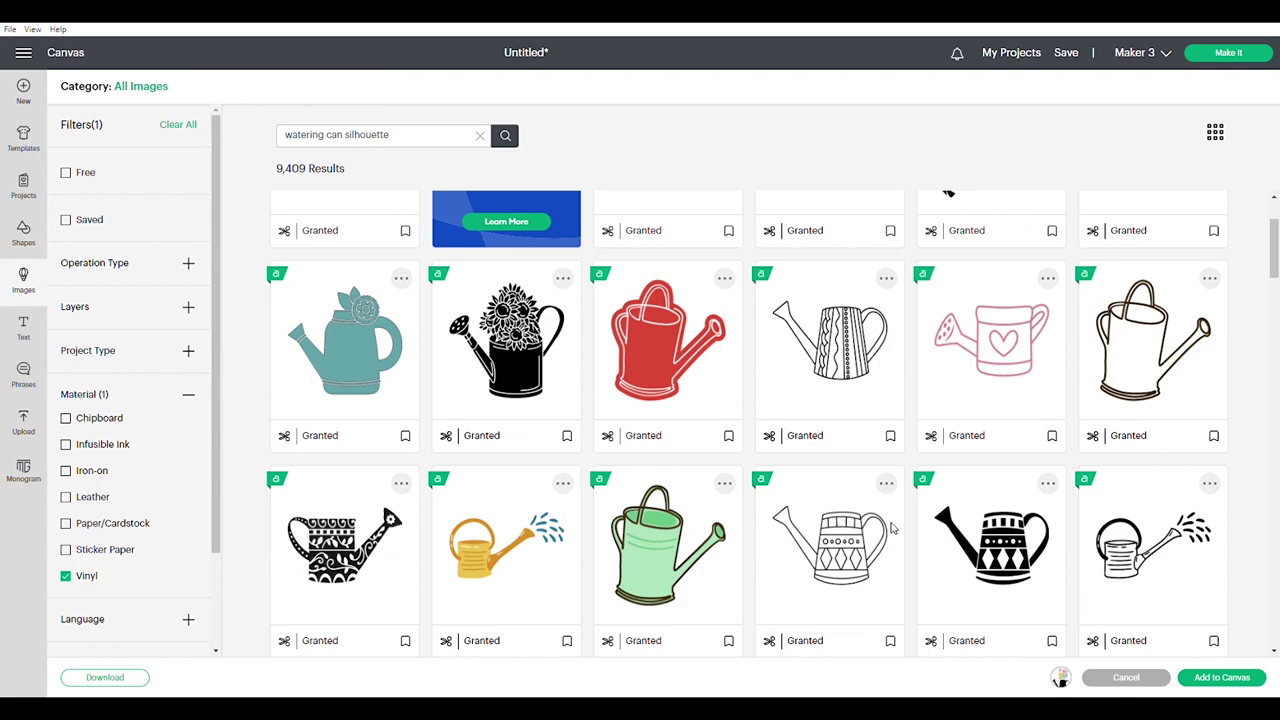
scroll(891, 527, "down", 2)
scroll(891, 526, "up", 4)
left_click(1213, 680)
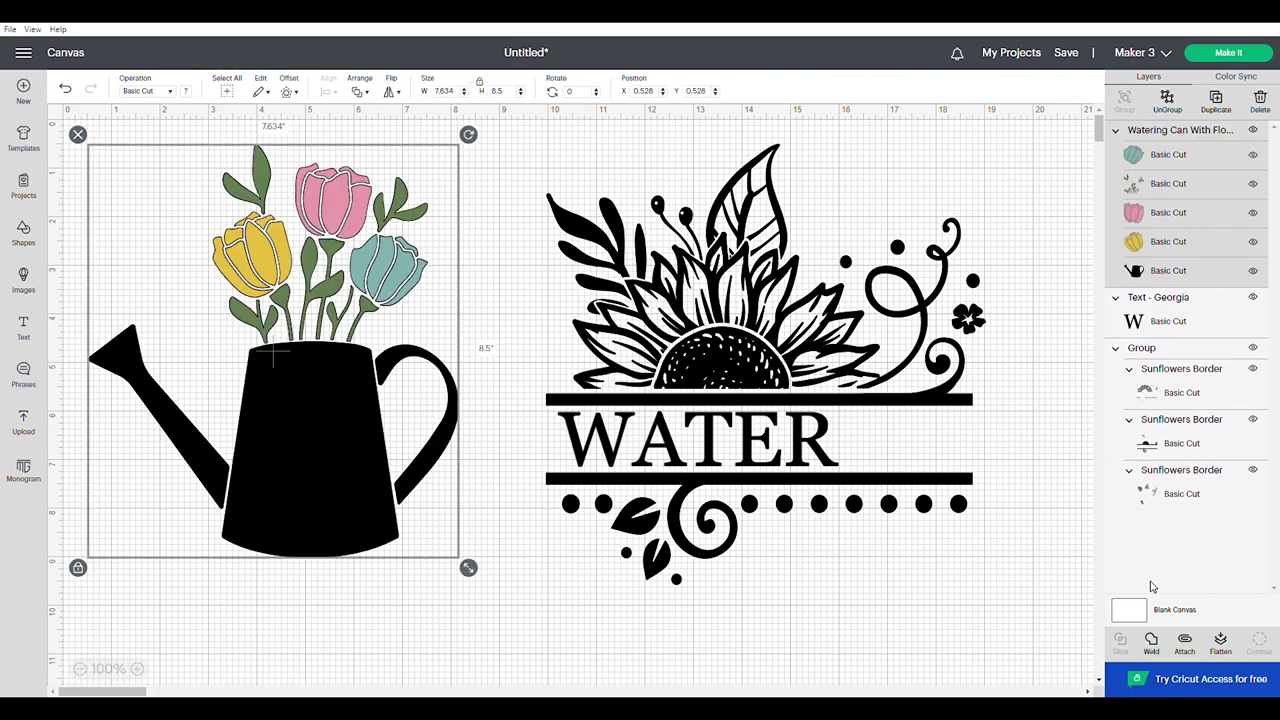
Ungroup the watering can image into its separate flower, leaf and can layers
left_click(183, 625)
left_click_drag(80, 155, 440, 589)
left_click(1166, 97)
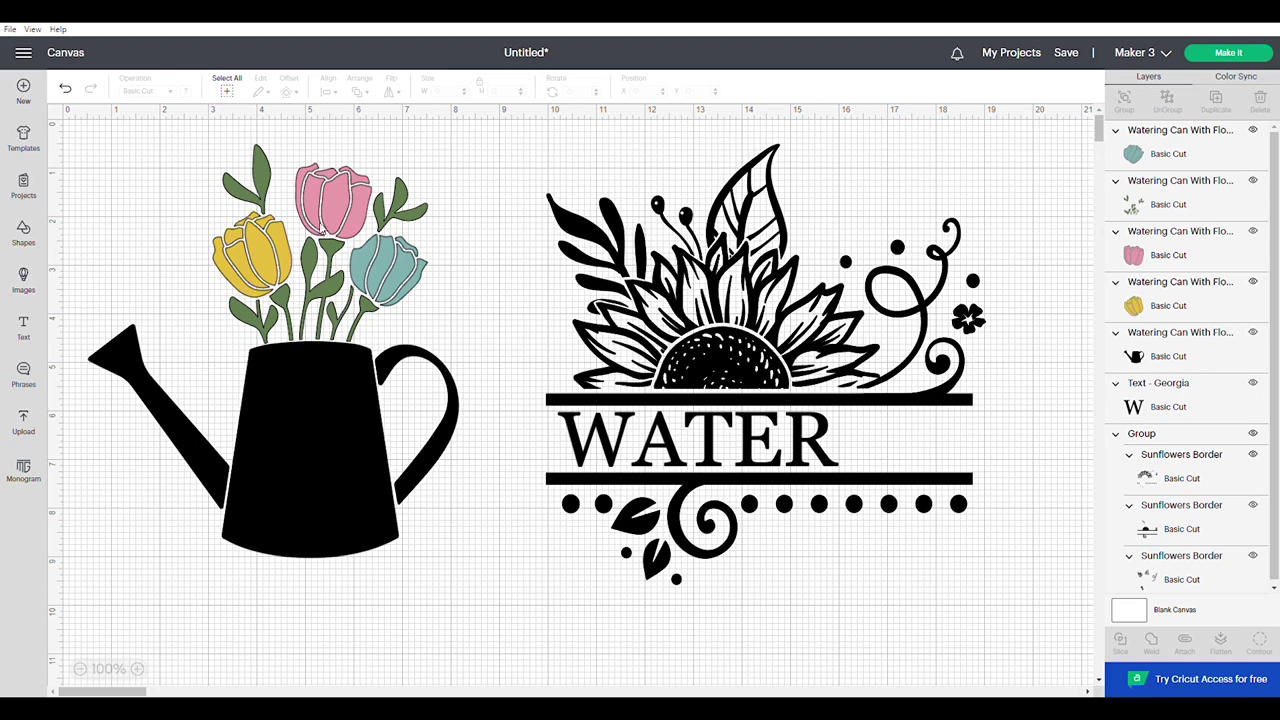
Delete the green leaves and the yellow, pink and teal tulips, keeping only the black watering can
left_click(320, 215)
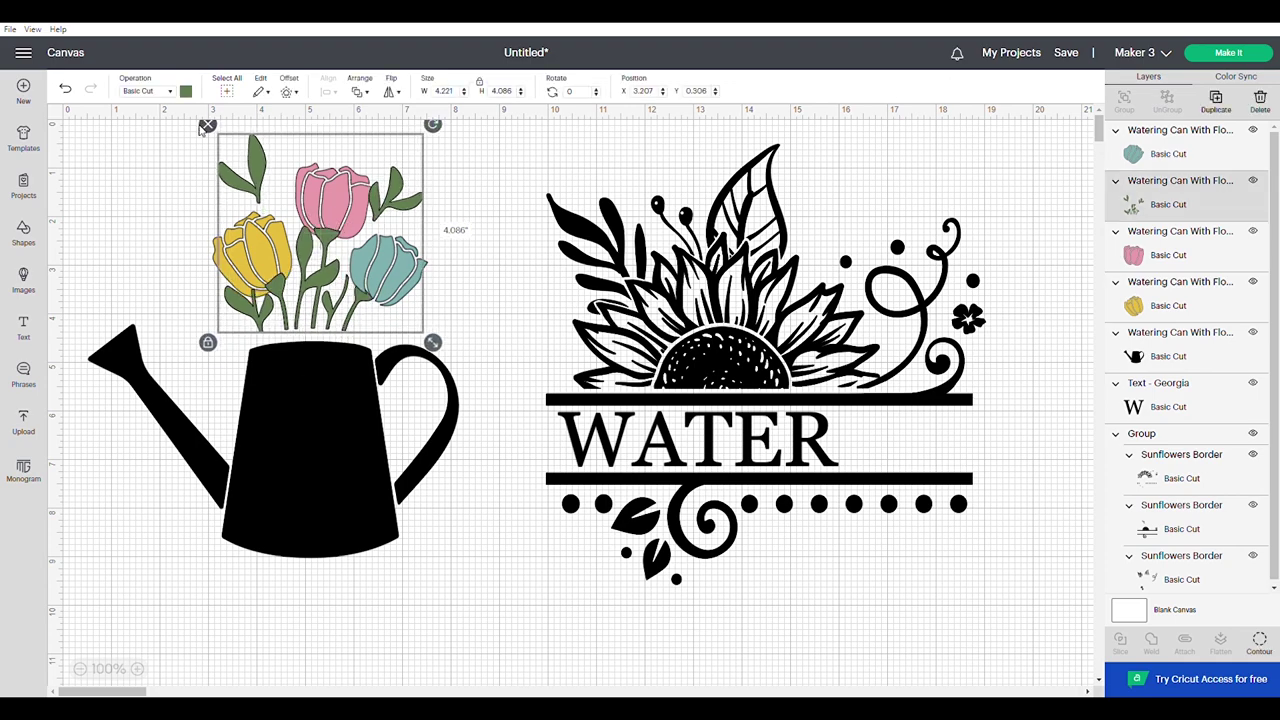
key("Delete")
left_click(240, 240)
left_click(203, 204)
left_click(320, 196)
left_click(285, 153)
left_click(372, 268)
left_click(338, 222)
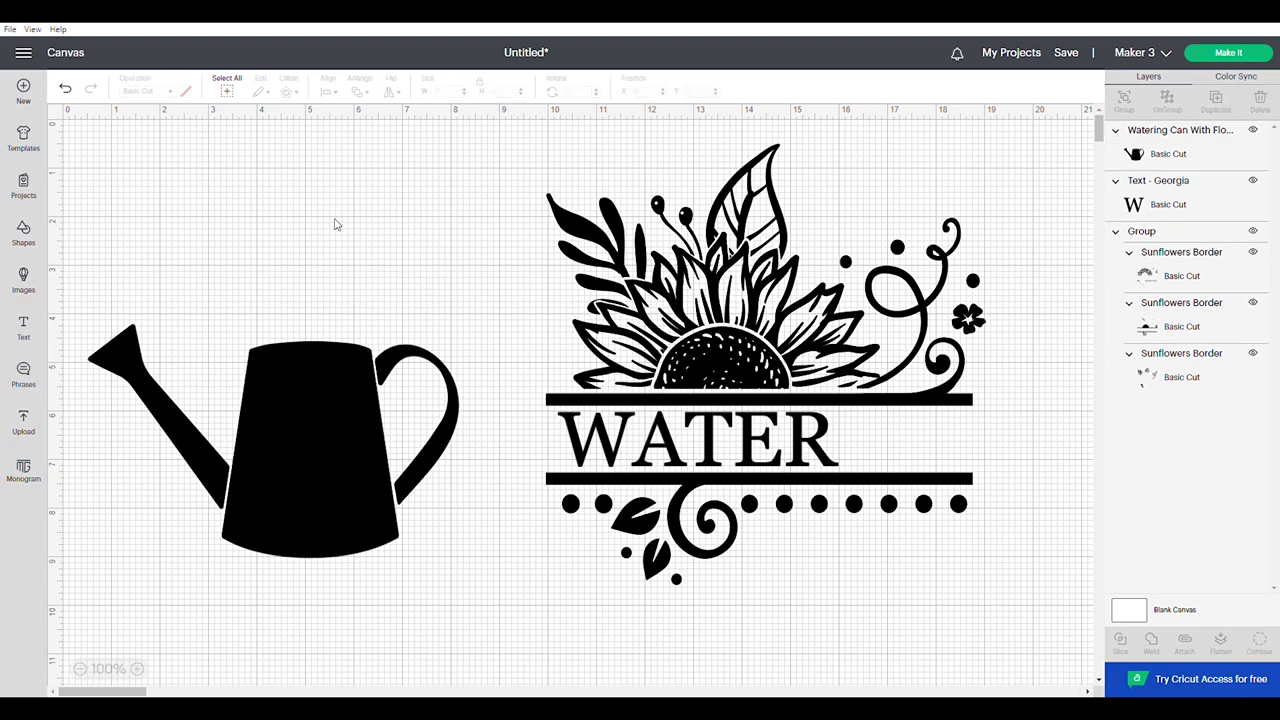
Shrink the watering can to about 2.02" by 1.27" and place it between the border's bars after WATER
left_click_drag(75, 236, 530, 645)
left_click_drag(471, 557, 908, 450)
left_click_drag(974, 493, 910, 451)
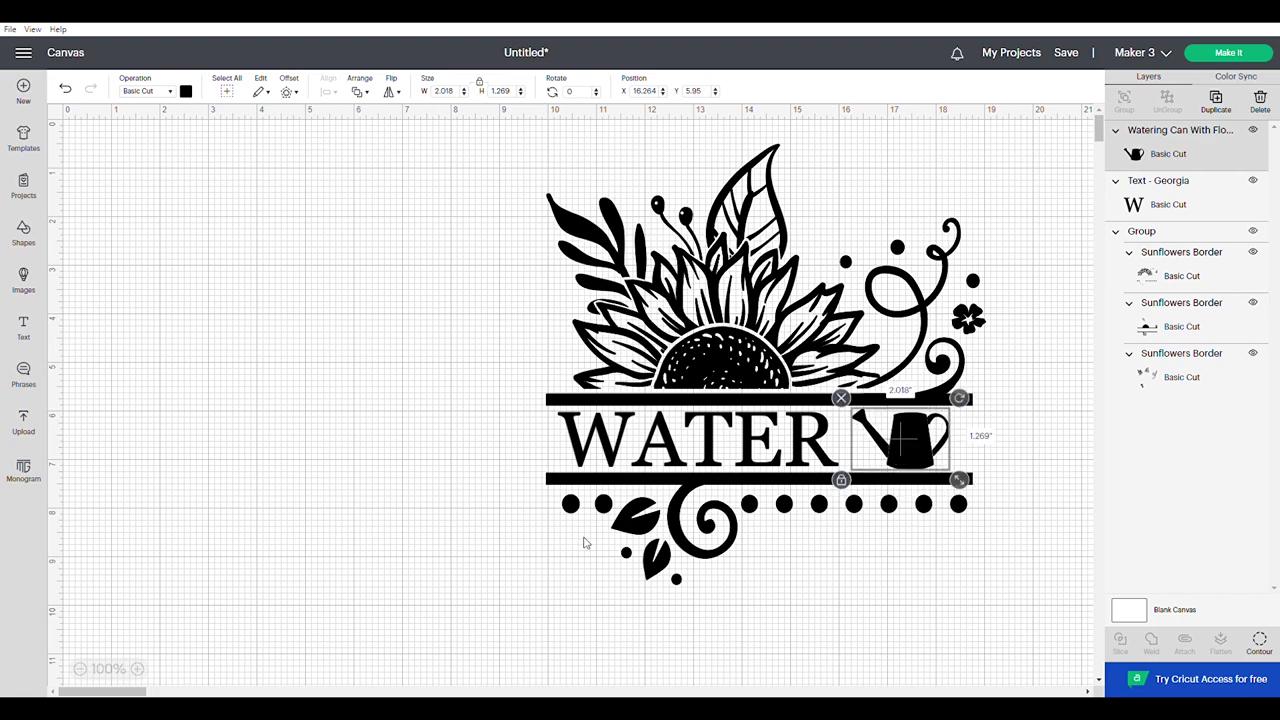
Flip the watering can horizontally and fit it slightly smaller between the bars beside WATER
left_click(392, 92)
left_click(440, 111)
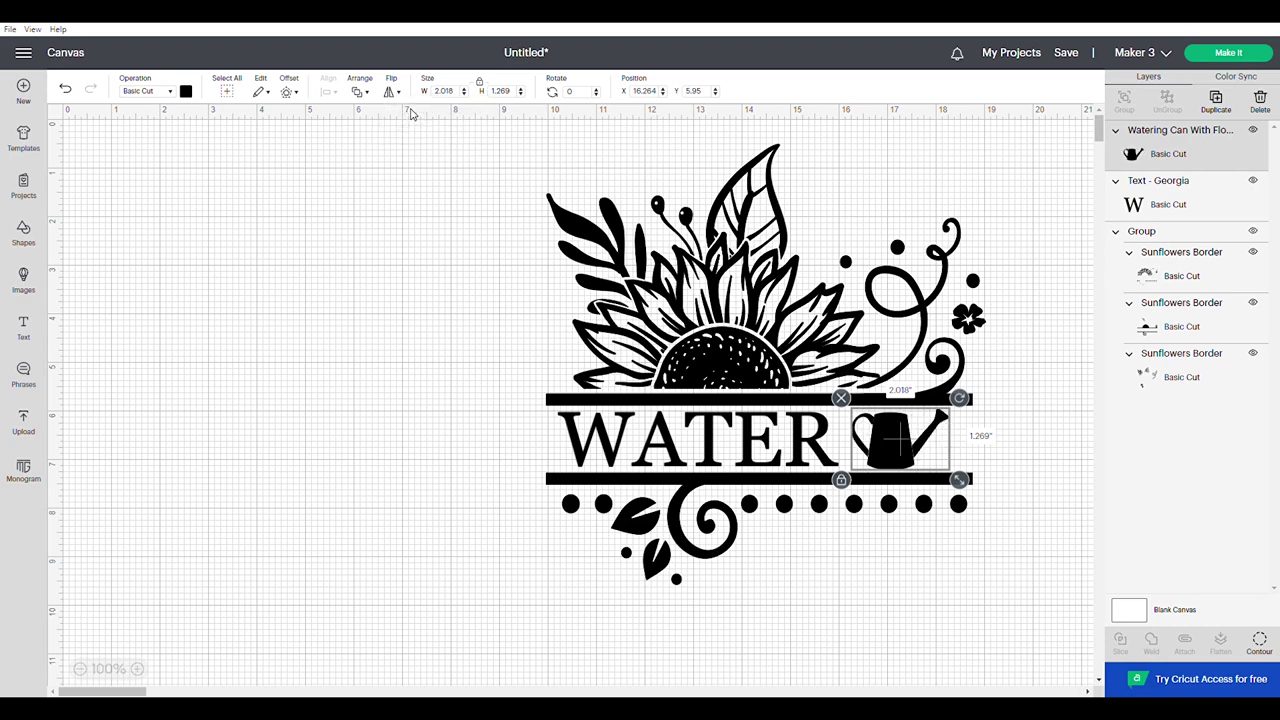
mouse_move(900, 447)
left_mouse_down()
mouse_move(874, 447)
mouse_move(904, 447)
left_mouse_up()
left_click(870, 637)
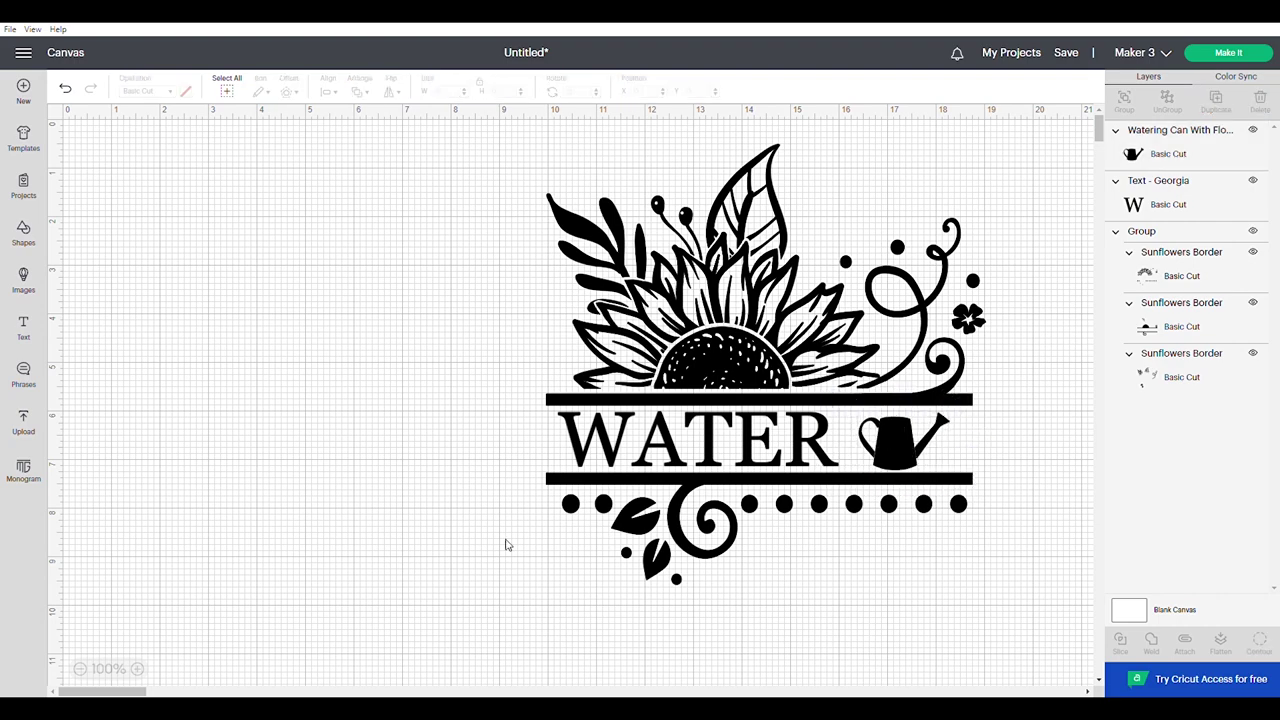
Insert a teardrop shape and shrink it to about 0.35" by 0.47" in the empty area beside the design
left_click(26, 240)
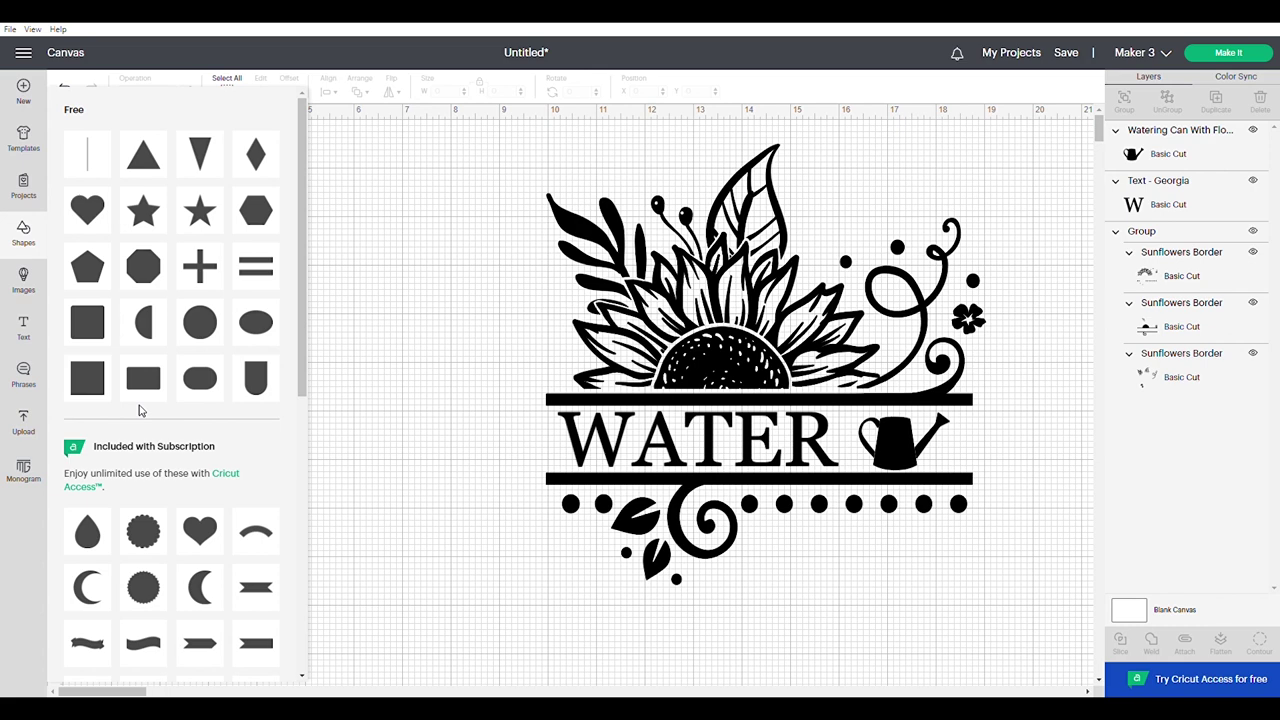
left_click(90, 542)
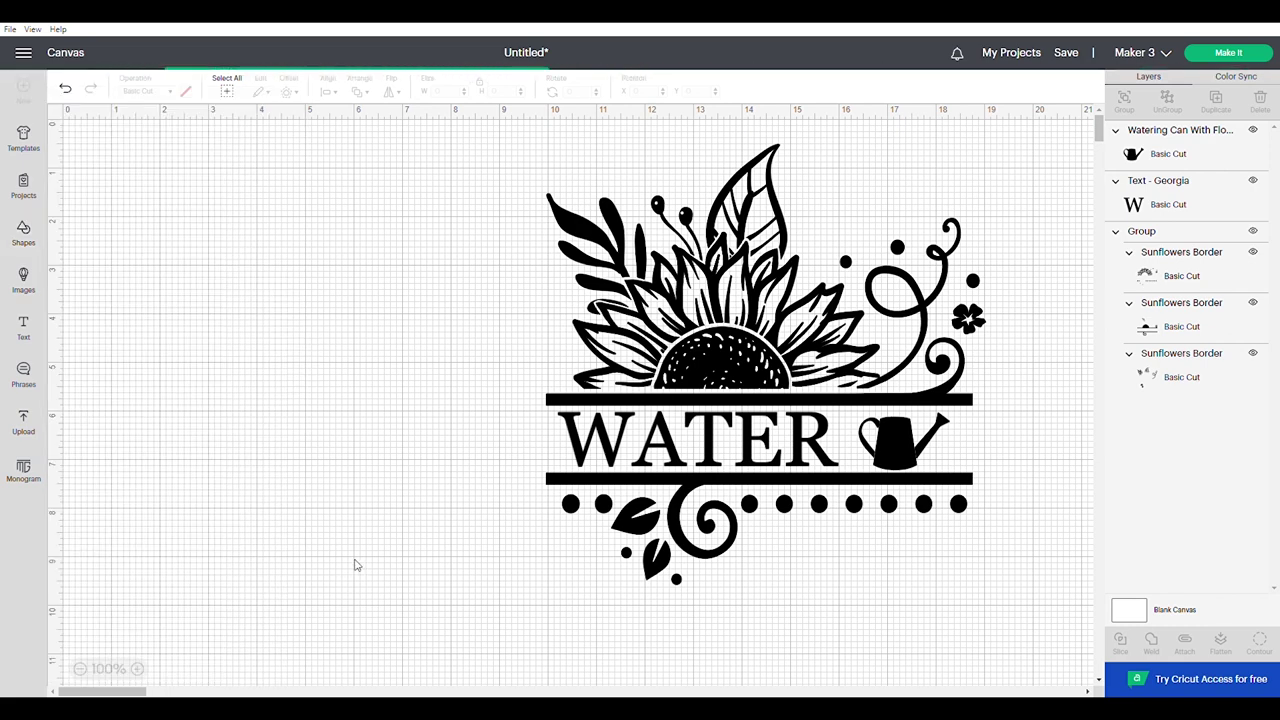
left_click_drag(197, 289, 355, 487)
left_click_drag(310, 441, 316, 446)
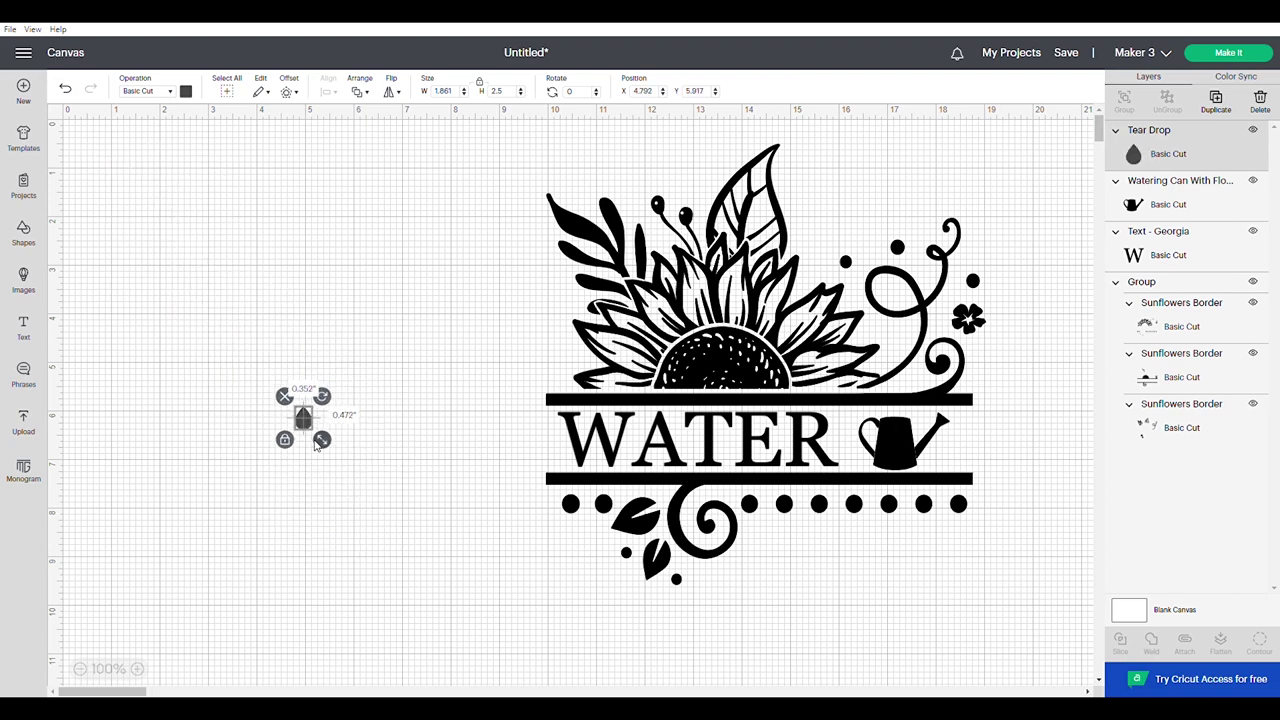
Colour the teardrop black and place it just below the watering can's spout at about 0.19" by 0.25"
left_click(186, 91)
left_click(199, 150)
left_click_drag(304, 425, 965, 444)
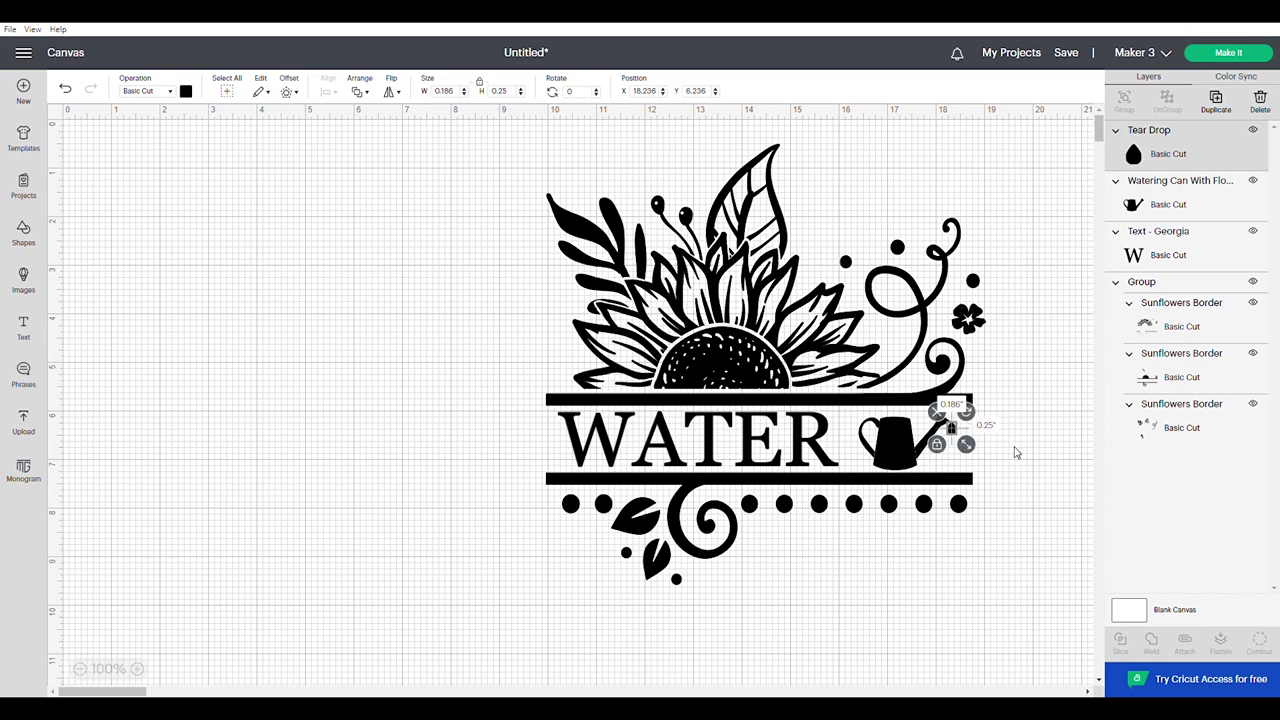
left_click(1015, 453)
Duplicate the small teardrop and place the copy below the first drop, under the watering can's spout
left_click(953, 432)
right_click(950, 430)
left_click(988, 371)
left_click(1030, 512)
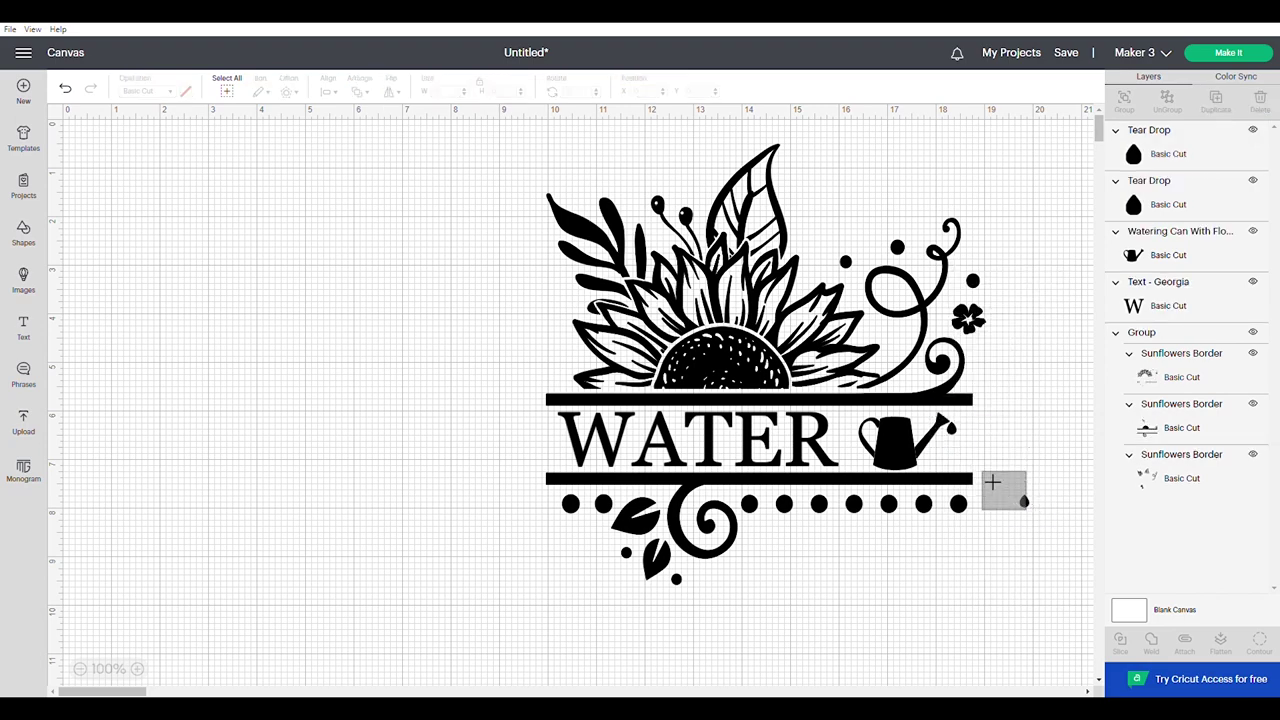
left_click(1018, 500)
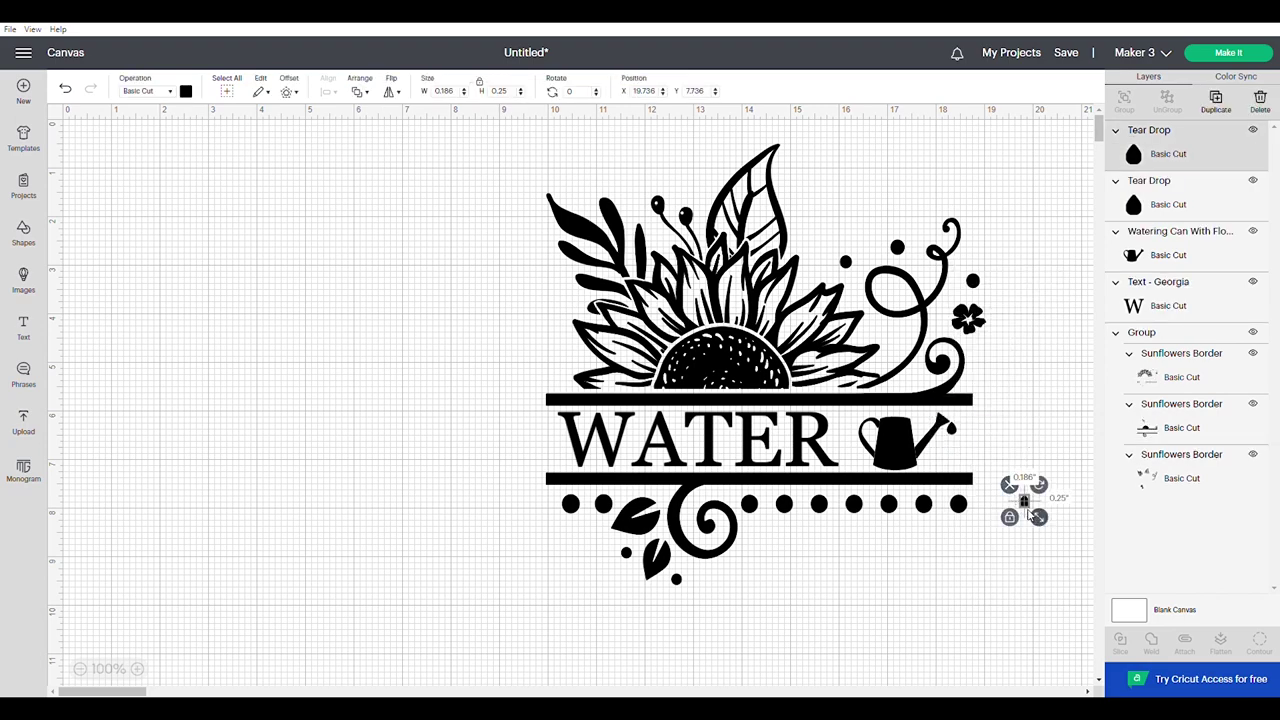
left_click_drag(1024, 502, 952, 437)
left_click(1065, 186)
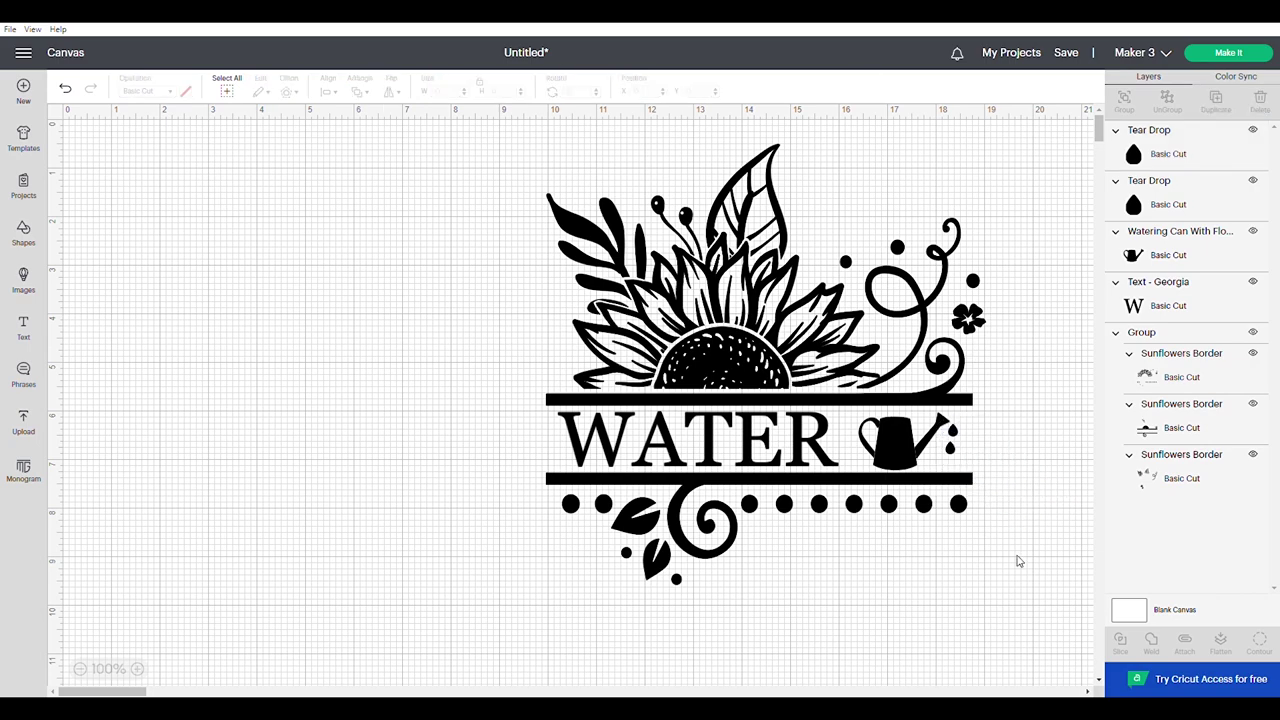
Group and attach all the design's elements, and move the design to about X 4.93, Y 1.01
left_click_drag(393, 204, 1044, 645)
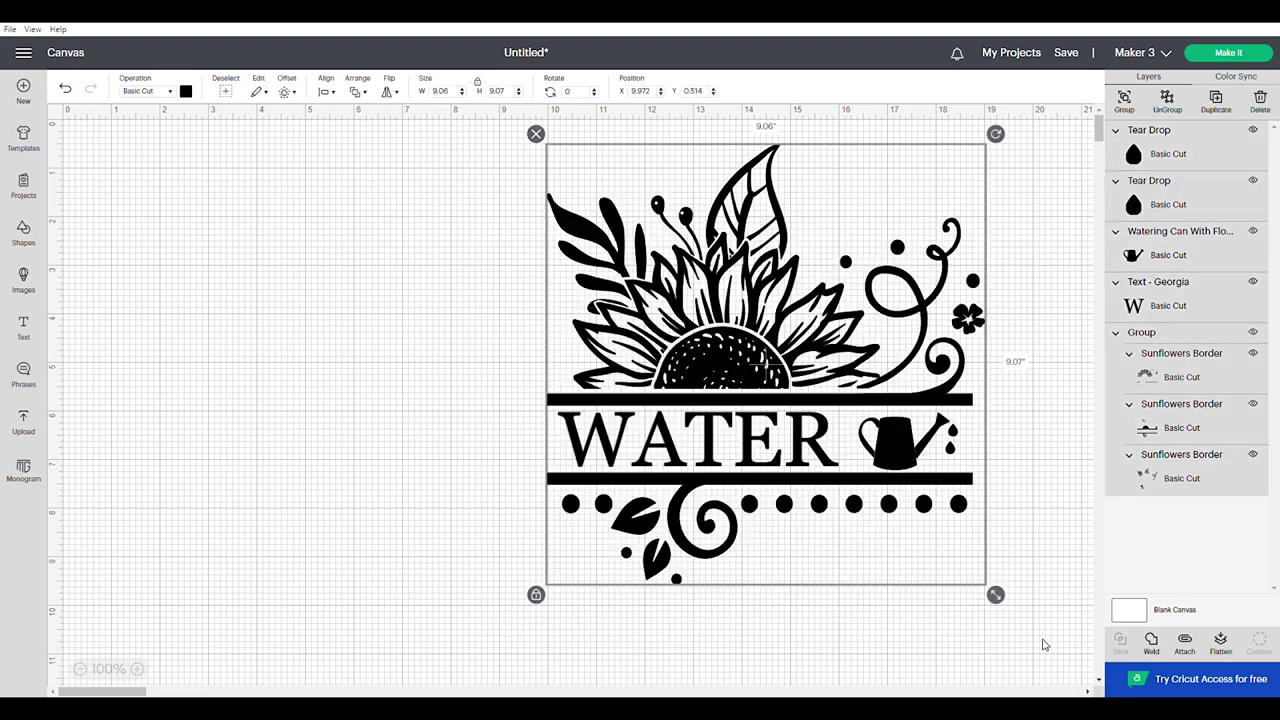
left_click(1124, 98)
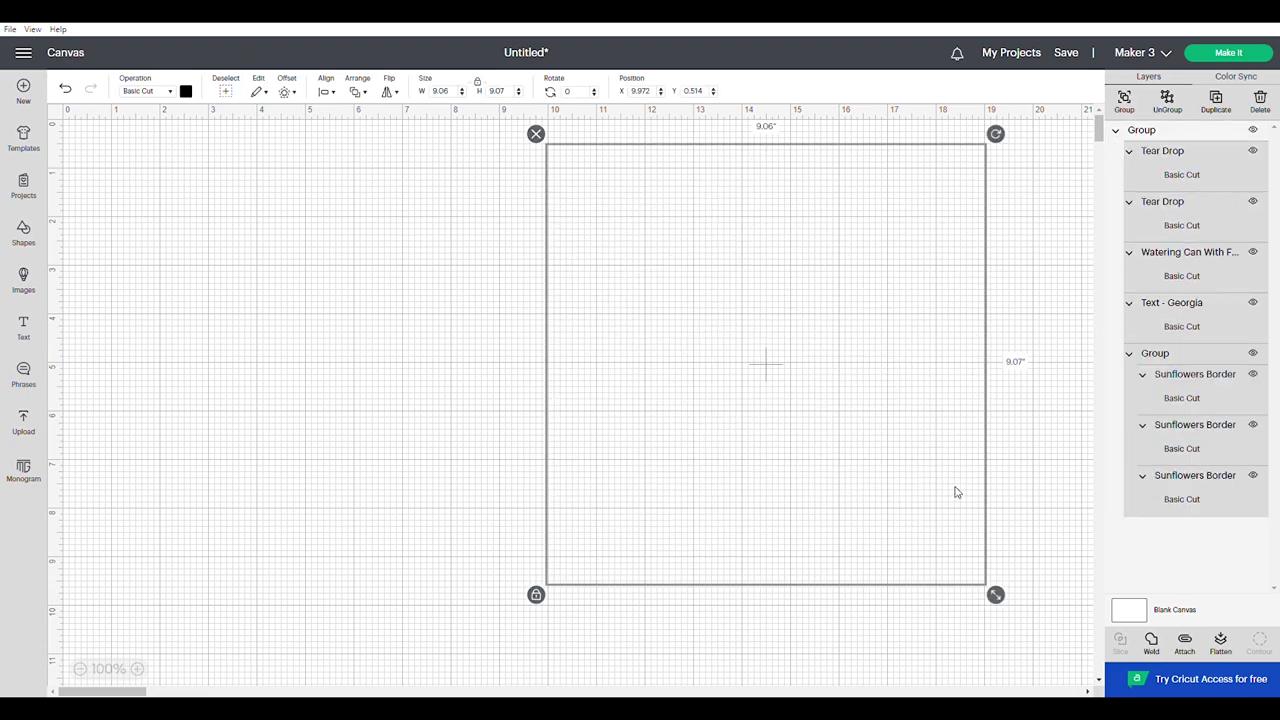
left_click(1186, 644)
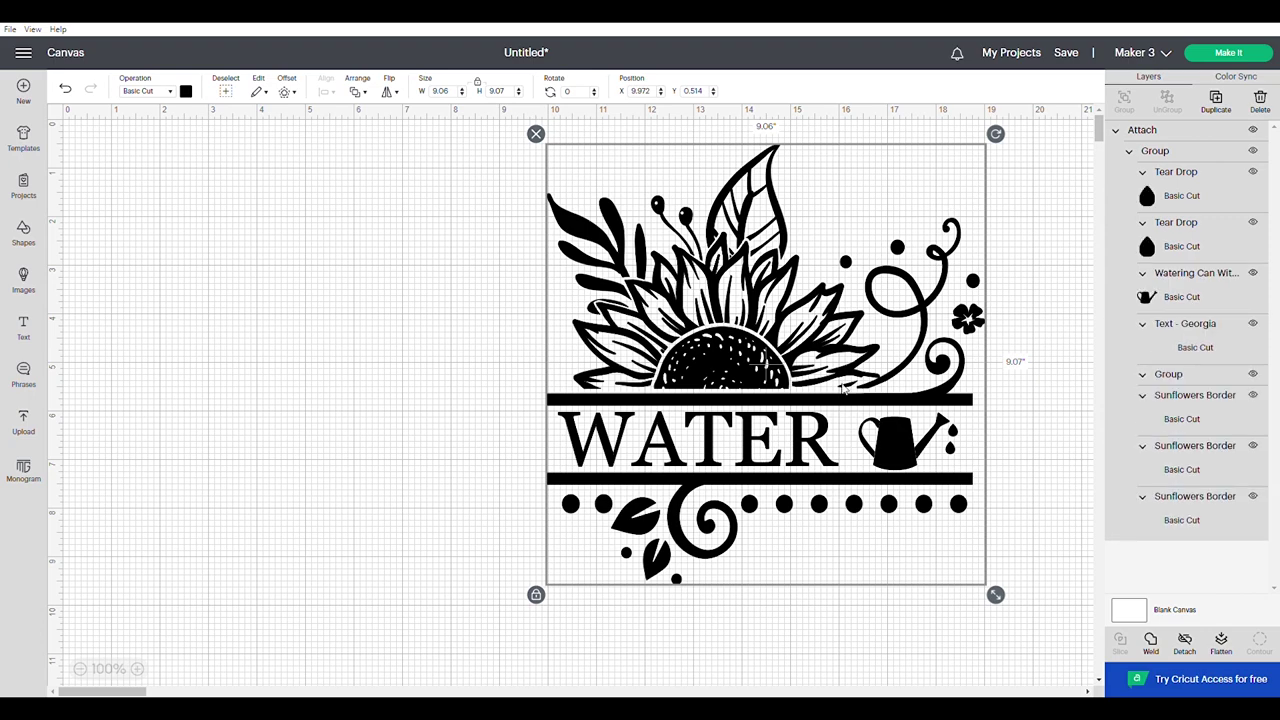
mouse_move(848, 362)
left_mouse_down()
mouse_move(597, 360)
mouse_move(601, 385)
left_mouse_up()
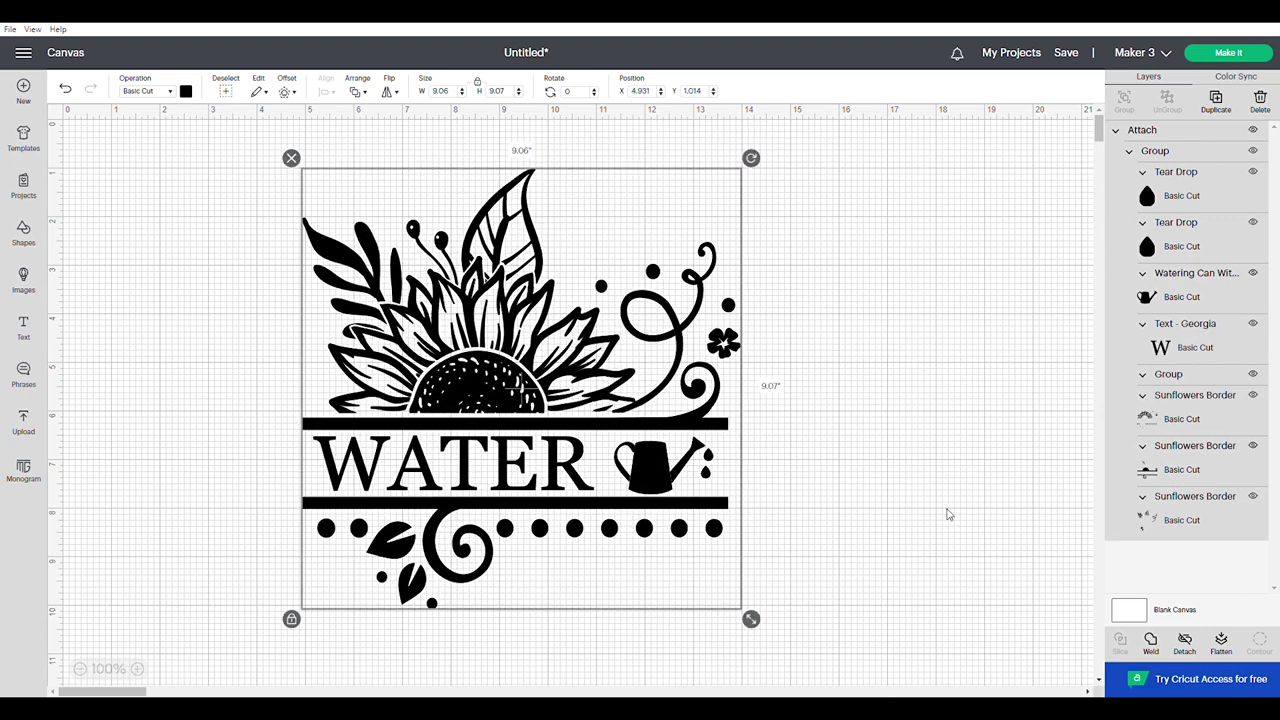
Prepare the design for cutting without a mat and set the base material to Smart Vinyl – Permanent
left_click(1229, 52)
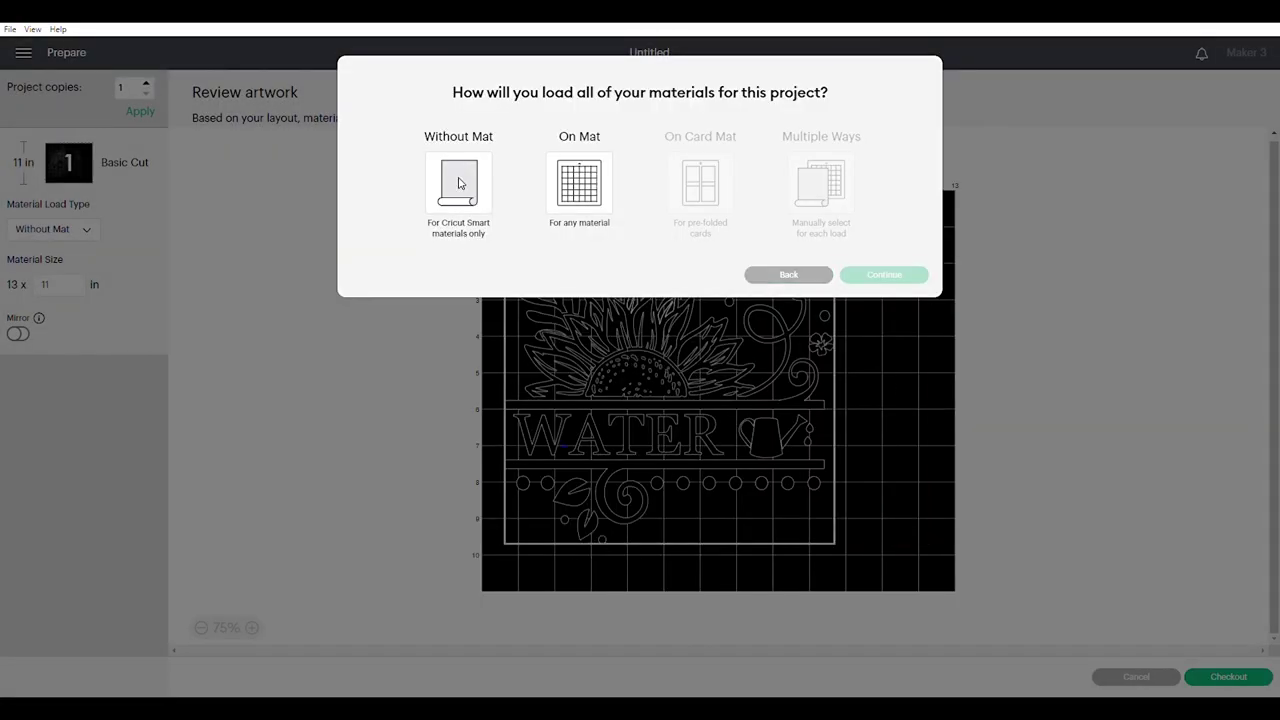
left_click(460, 183)
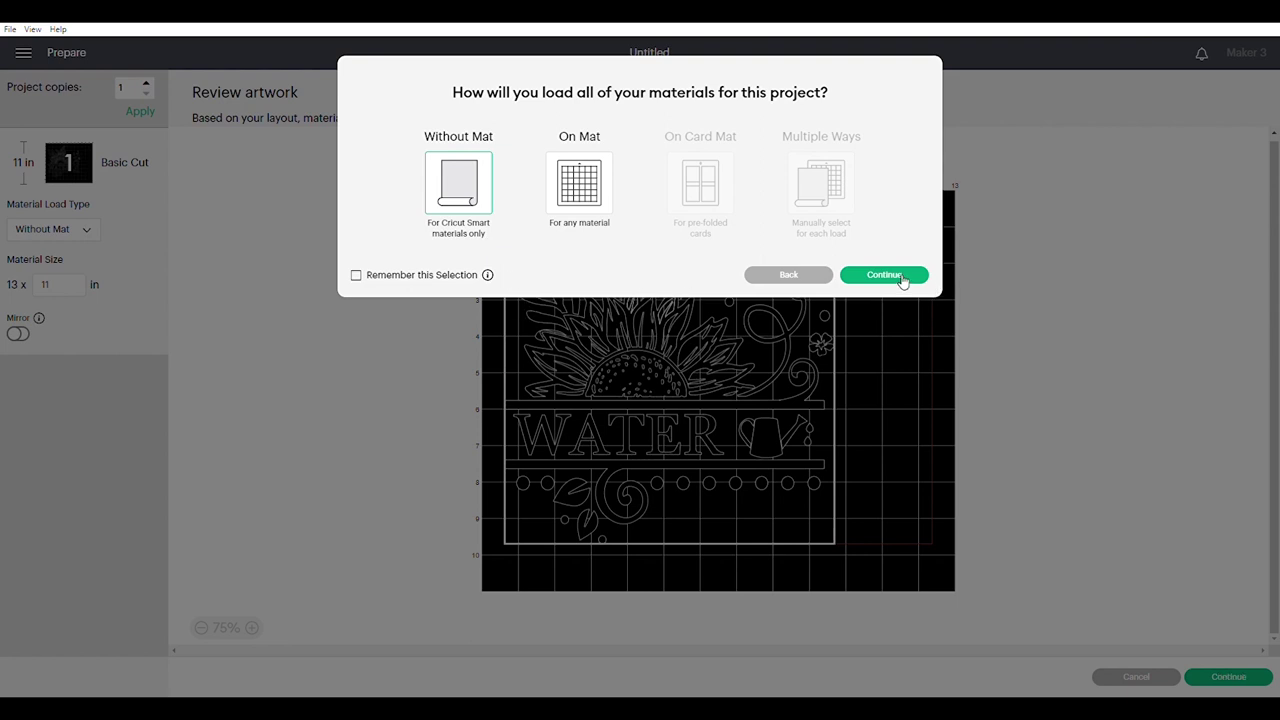
left_click(884, 275)
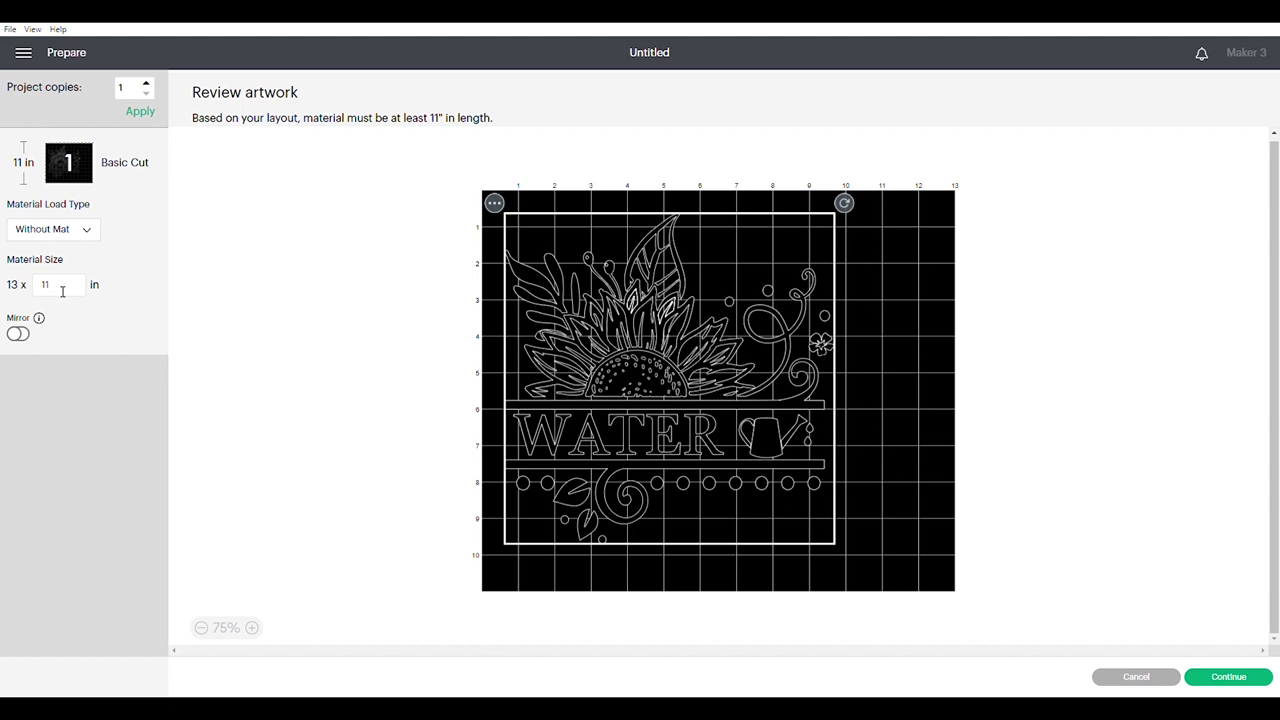
left_click(1226, 677)
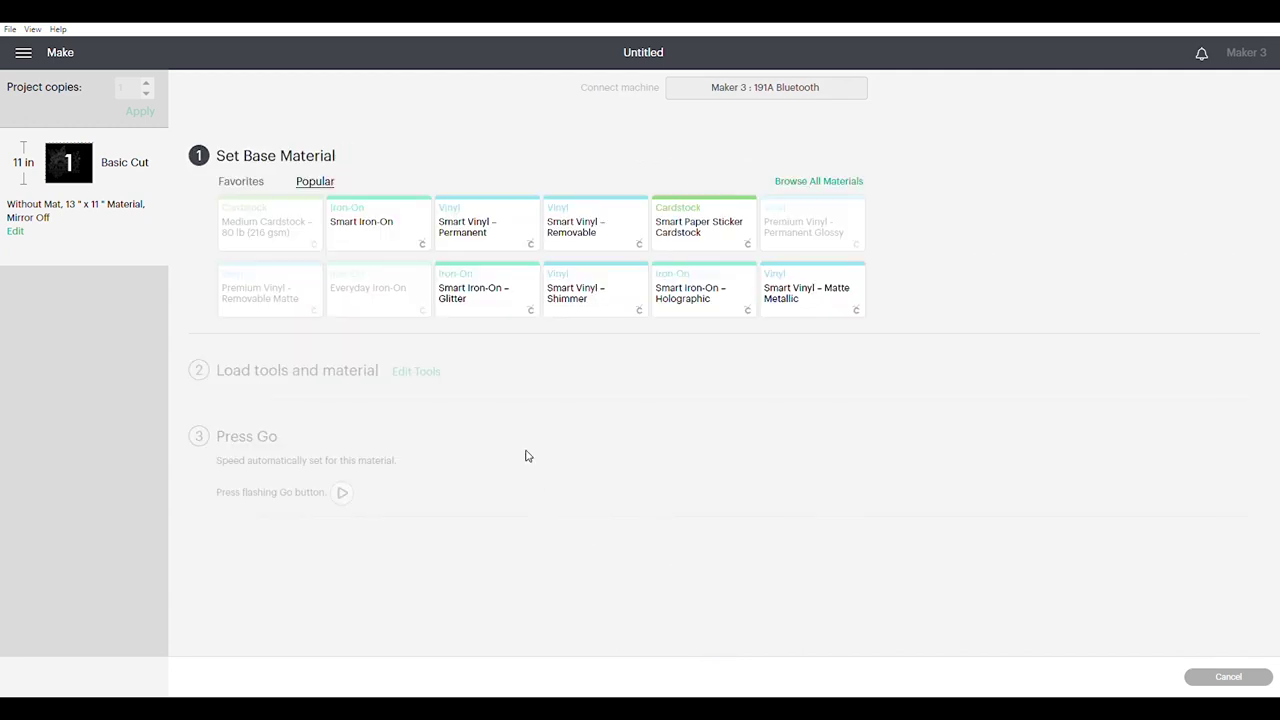
left_click(478, 228)
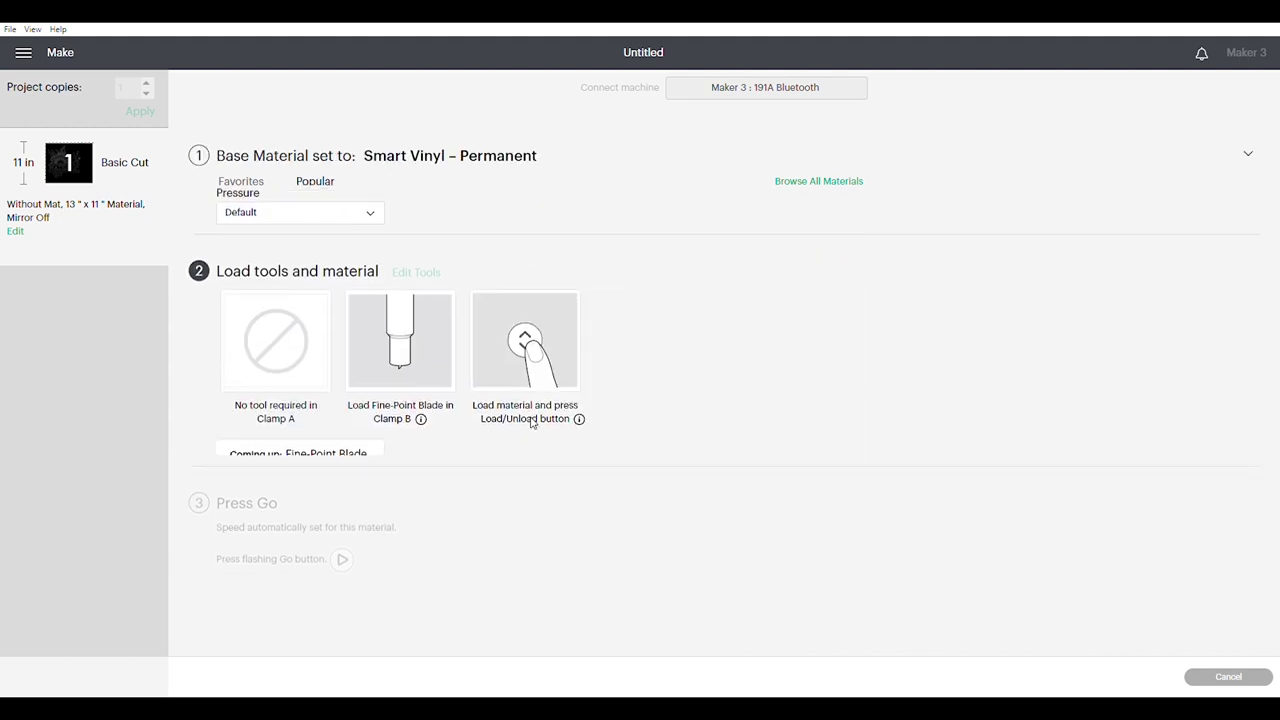